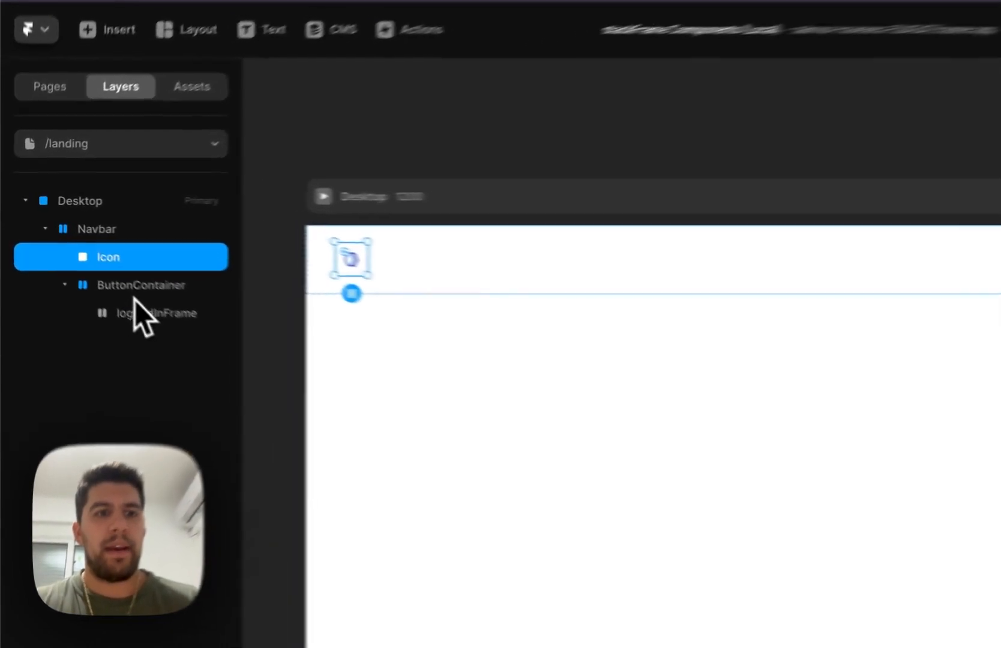
Set the width of loggedInFrame inside the navbar's ButtonContainer to Fill
left_click(87, 255)
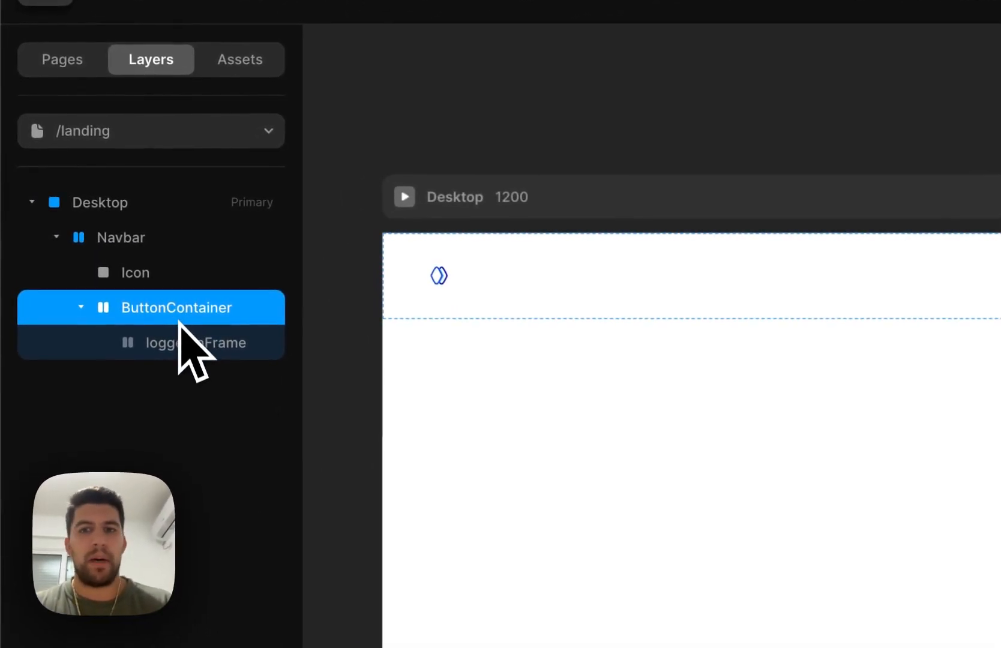
left_click(180, 343)
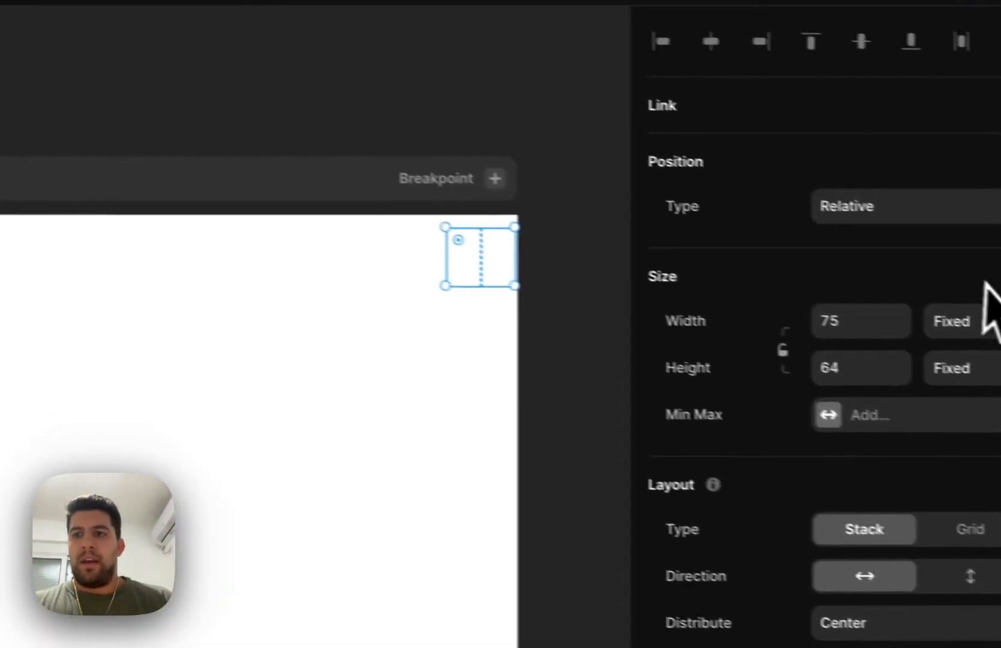
left_click(904, 354)
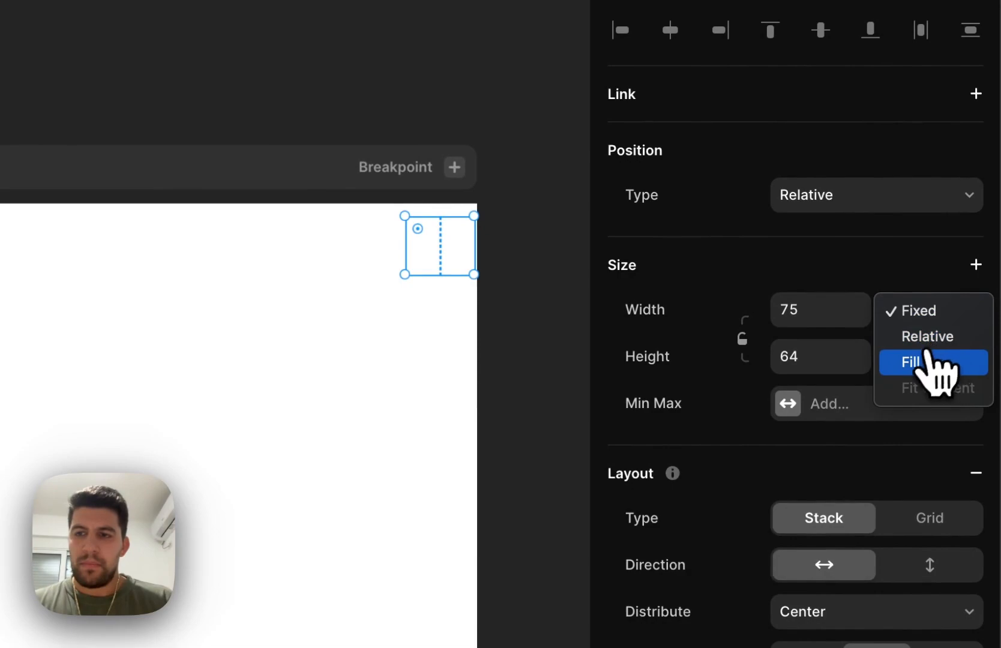
left_click(927, 355)
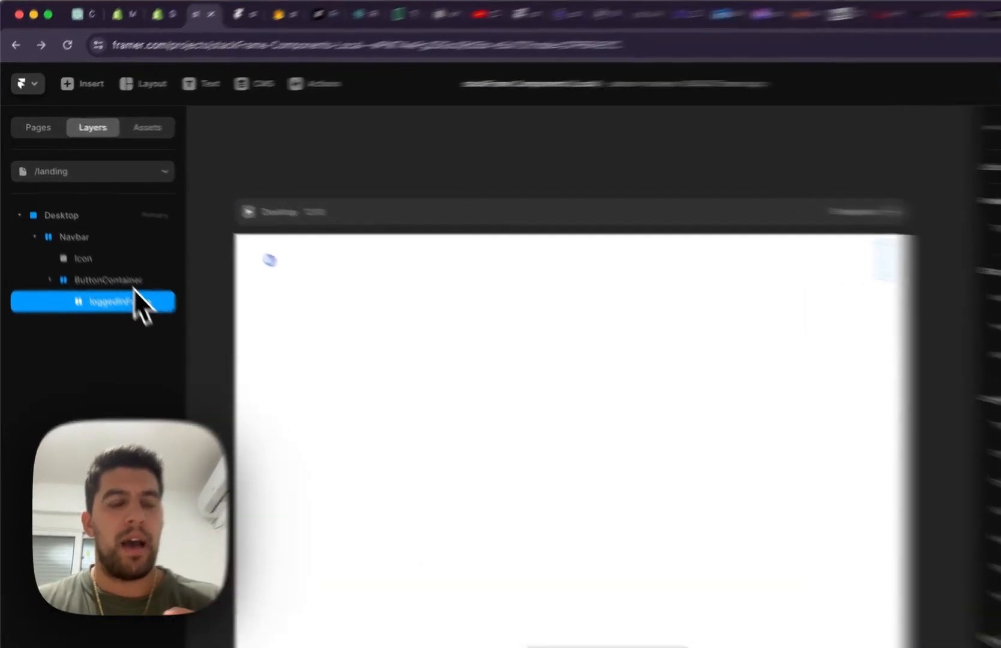
Place the project components showUserLoggedOut, LogoutButton and Profile on the landing page's Desktop canvas below the navbar
left_click(107, 252)
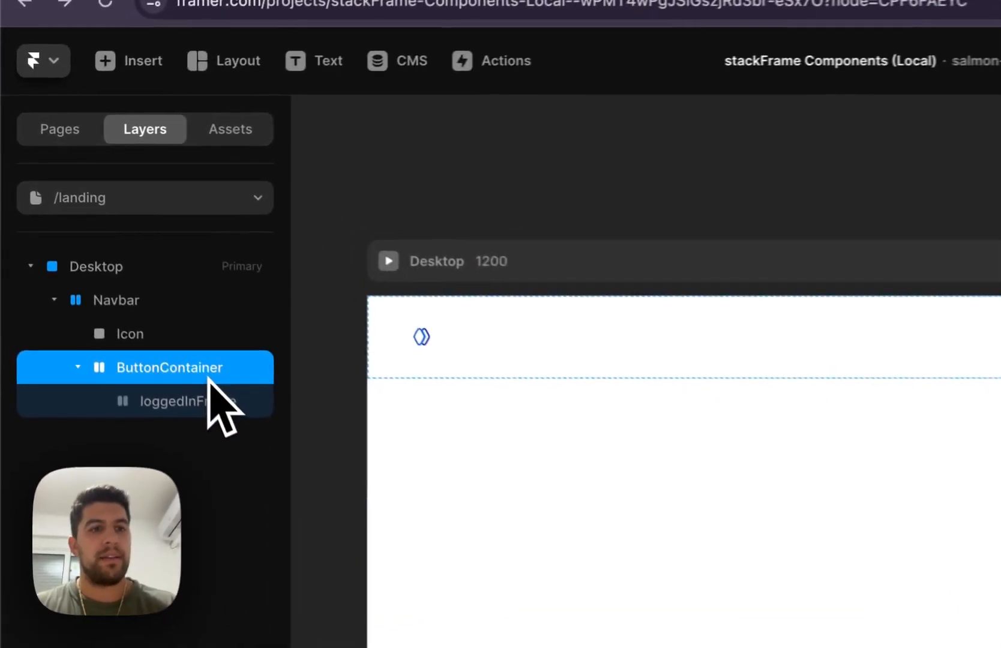
left_click(269, 141)
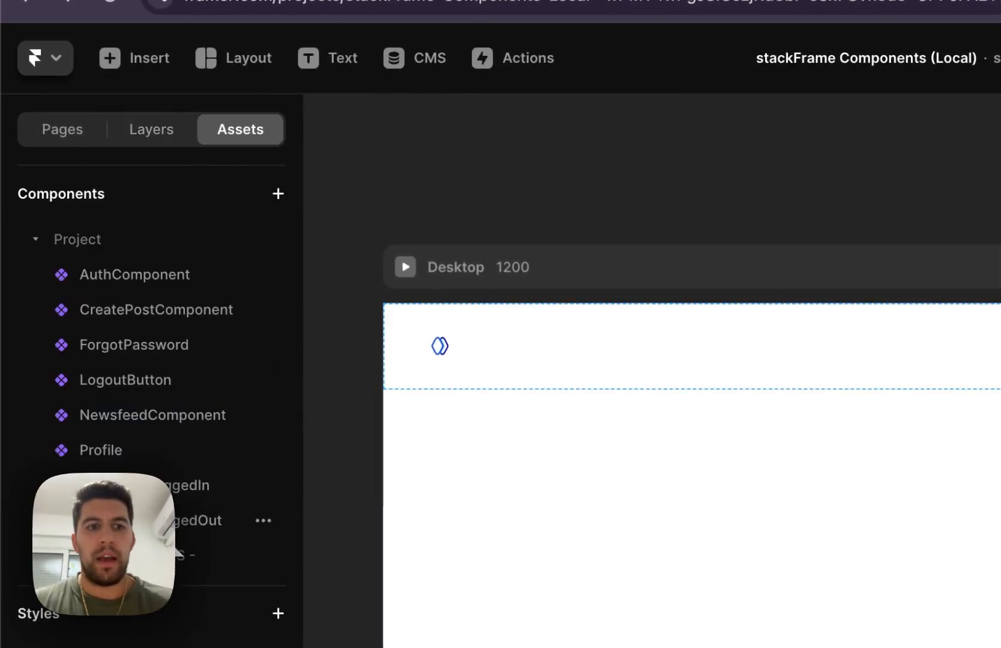
left_click_drag(138, 520, 998, 549)
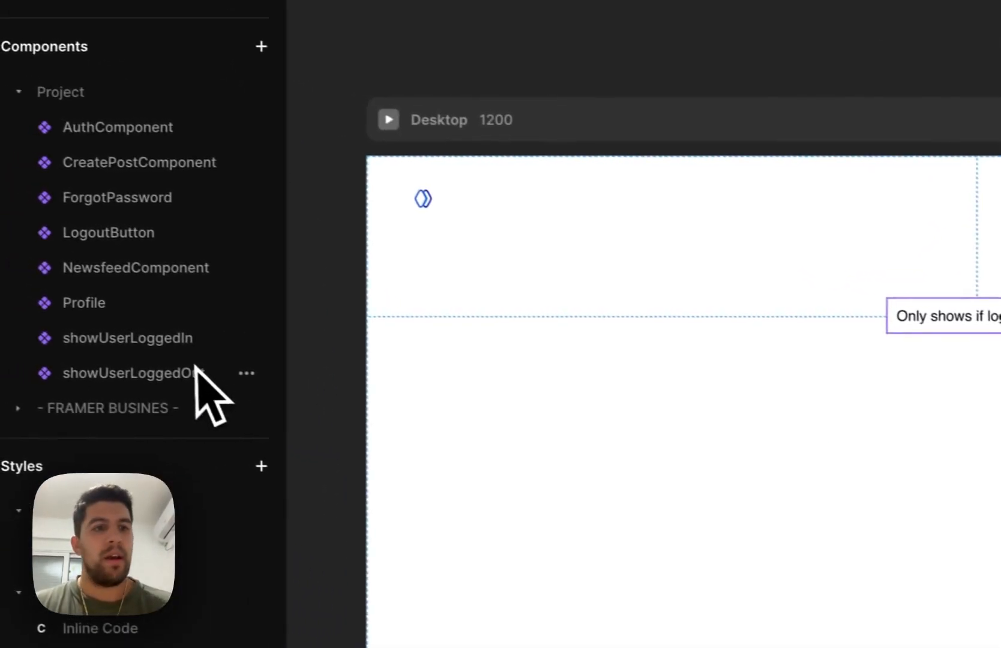
left_click_drag(108, 232, 716, 355)
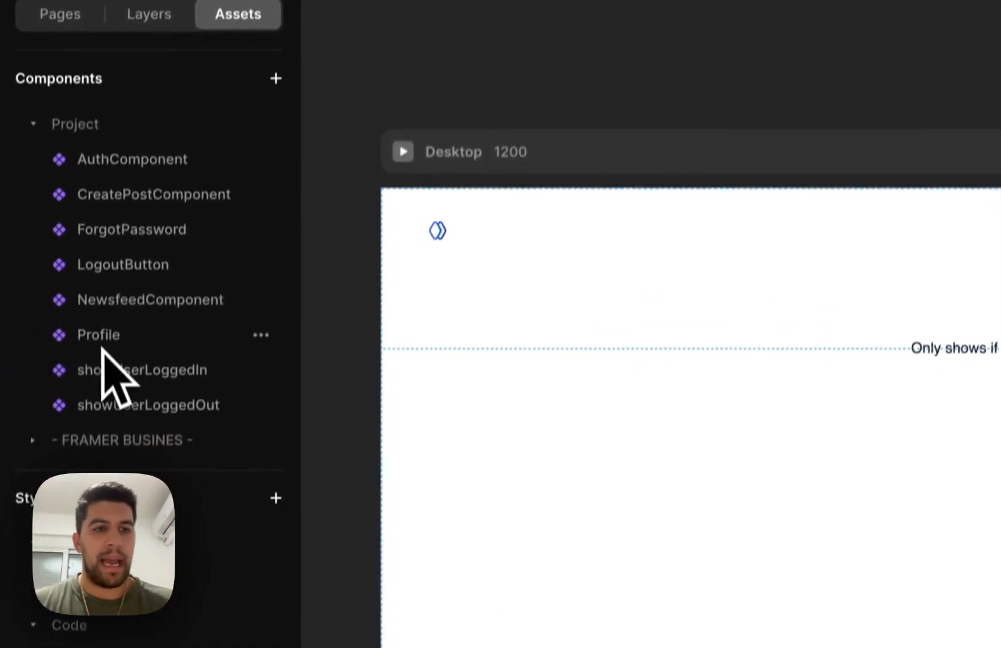
left_click_drag(102, 351, 725, 393)
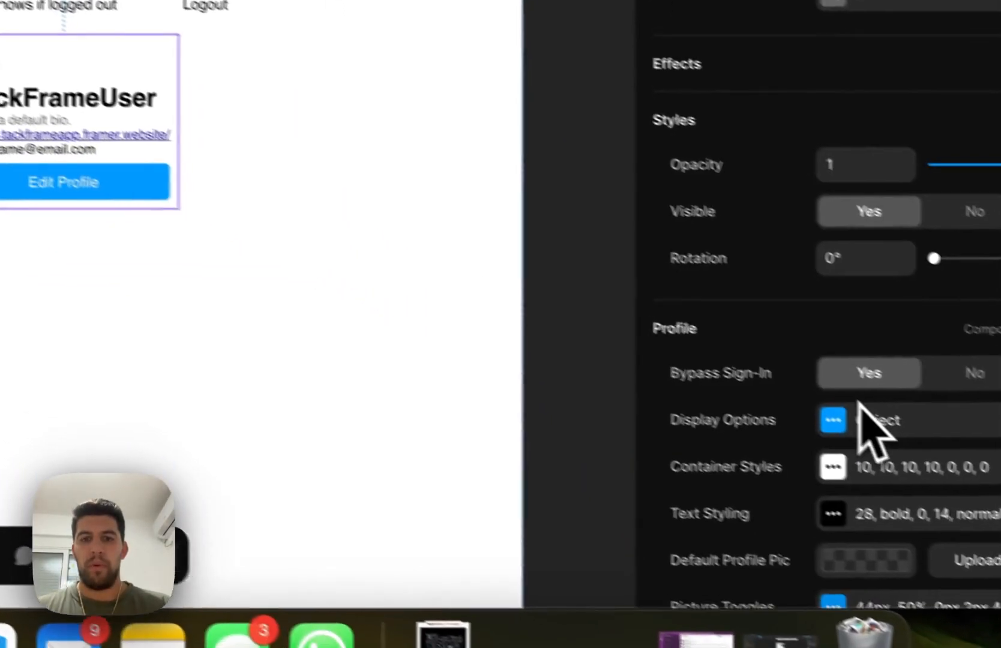
Turn off email, username, bio, link and the edit button in the Profile component's display options
scroll(867, 406, "down", 3)
left_click(804, 278)
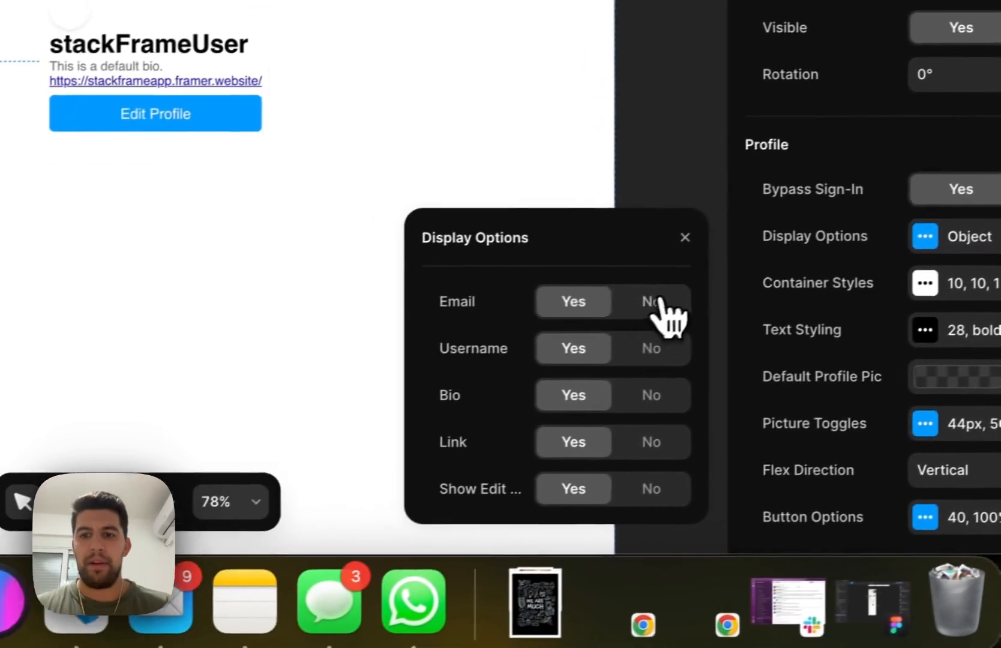
left_click(513, 333)
left_click(513, 380)
left_click(512, 426)
left_click(670, 438)
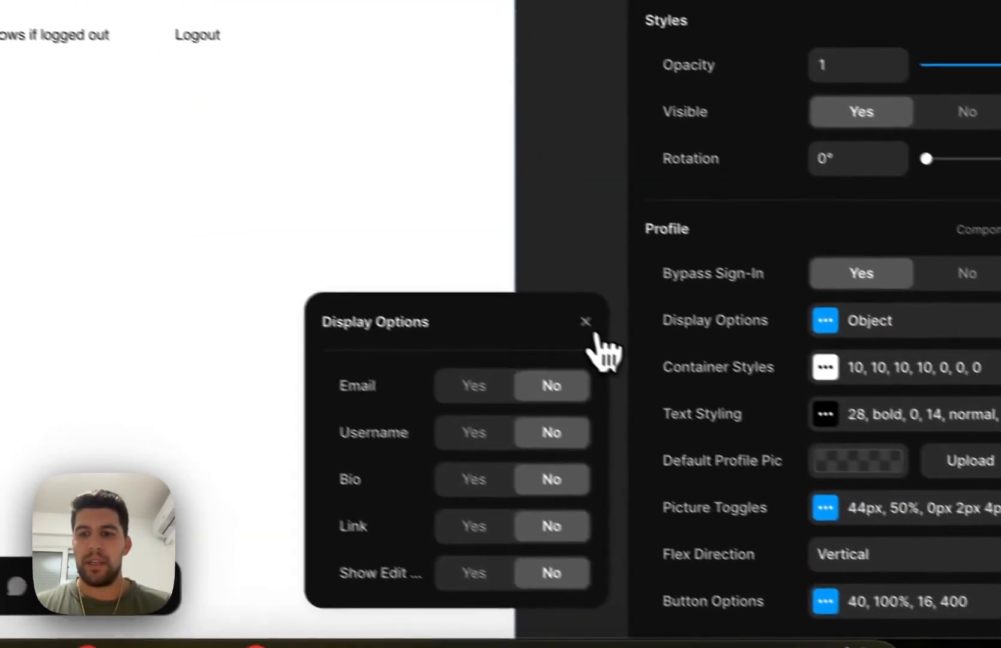
Upload stackFrameBlue.png from the Downloads folder as the Profile component's default profile picture
left_click(897, 483)
left_click(927, 447)
scroll(180, 201, "down", 10)
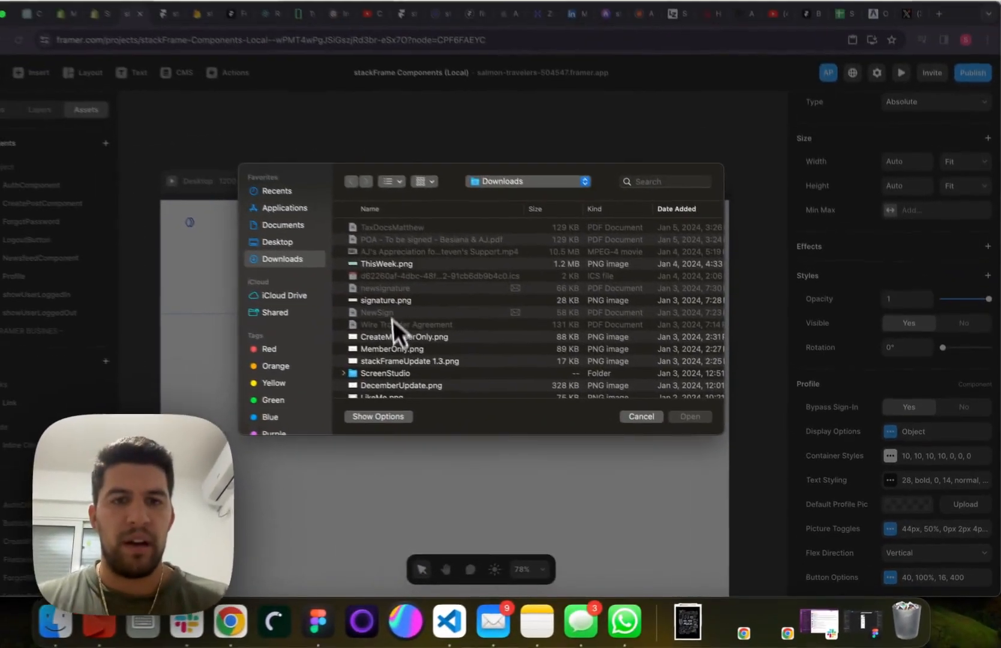
scroll(419, 301, "down", 15)
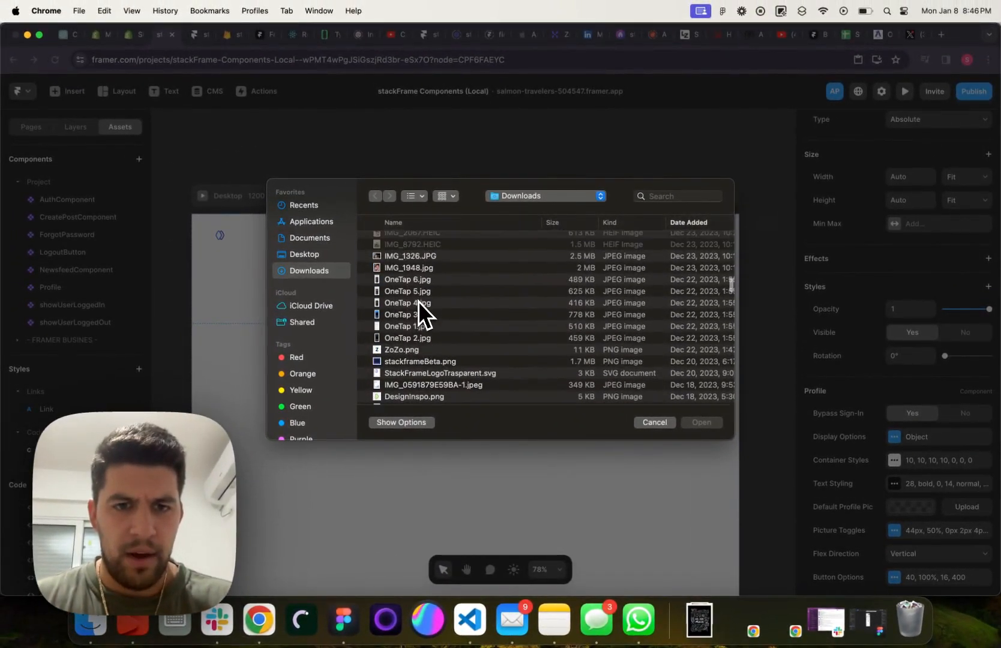
scroll(418, 301, "down", 10)
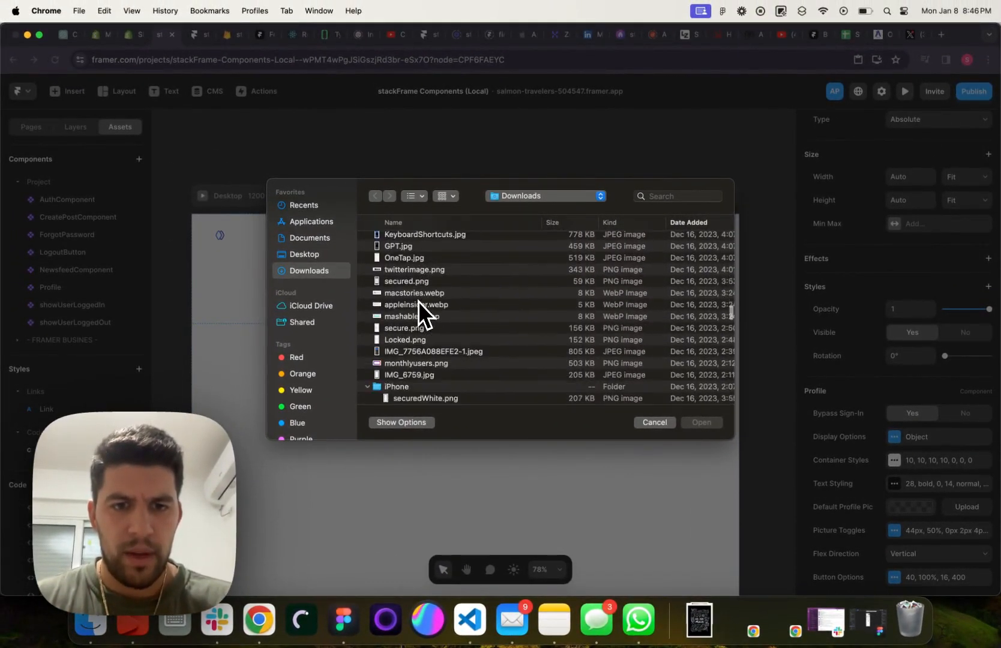
left_click(418, 268)
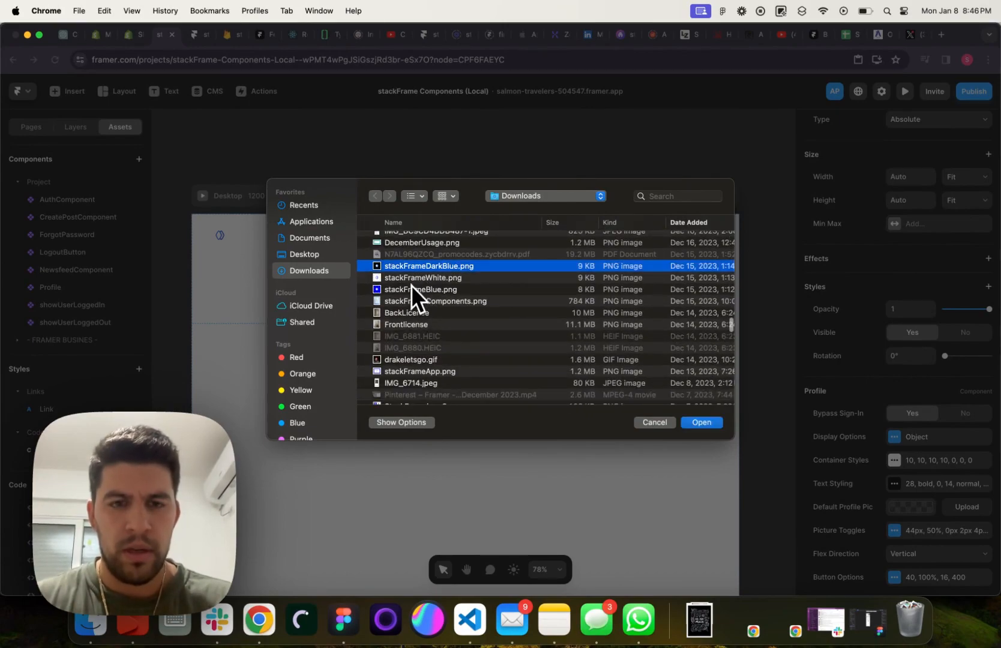
left_click(413, 289)
left_click(701, 422)
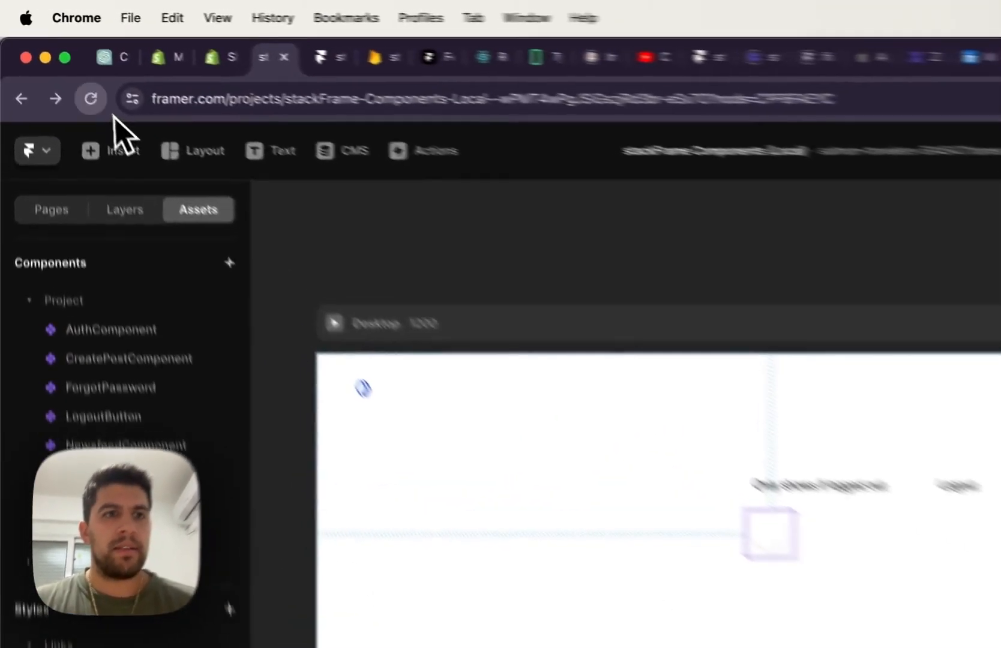
Reload the project page and confirm the reload to refresh the Profile component's picture
left_click(54, 60)
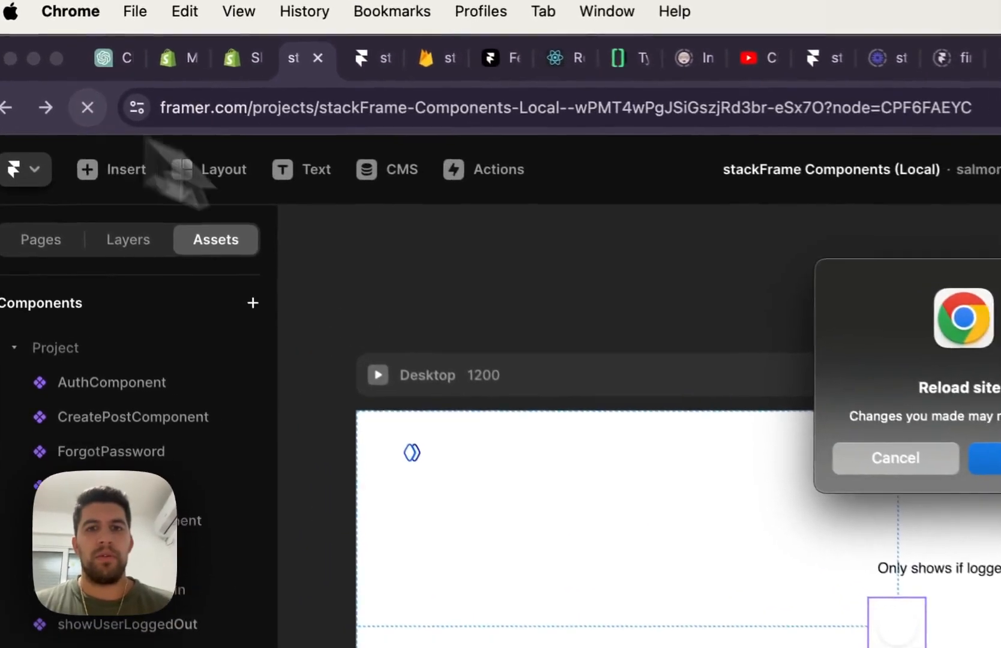
left_click(537, 240)
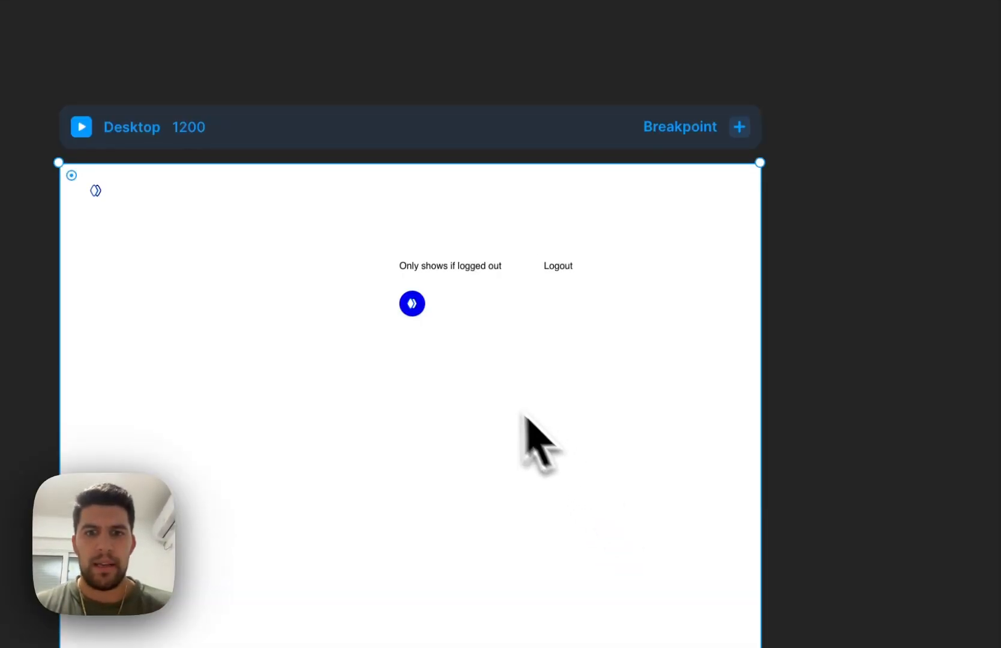
scroll(485, 386, "up", 5)
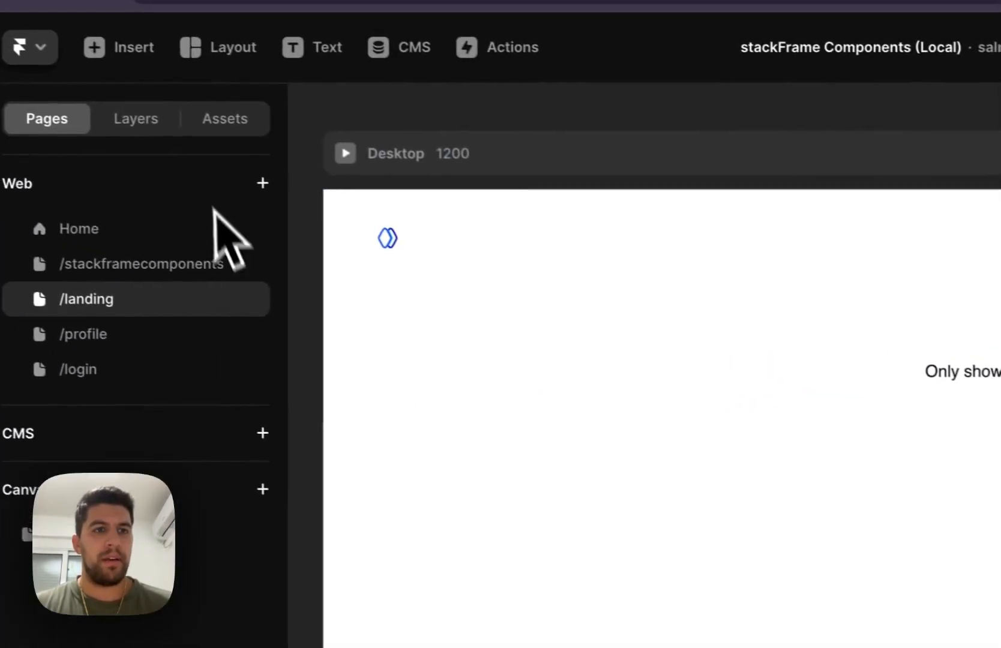
Paste the LogoutButton and Profile components into loggedInFrame inside the navbar's ButtonContainer
left_click(151, 121)
left_click(117, 270)
left_click(120, 334)
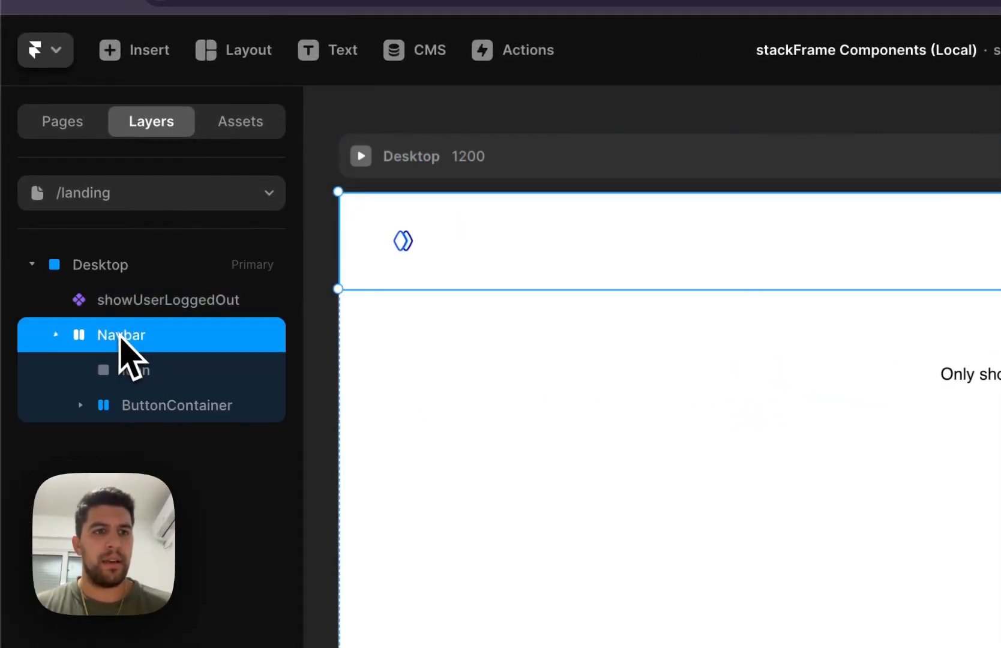
left_click(145, 404)
left_click(175, 445)
key("super+v")
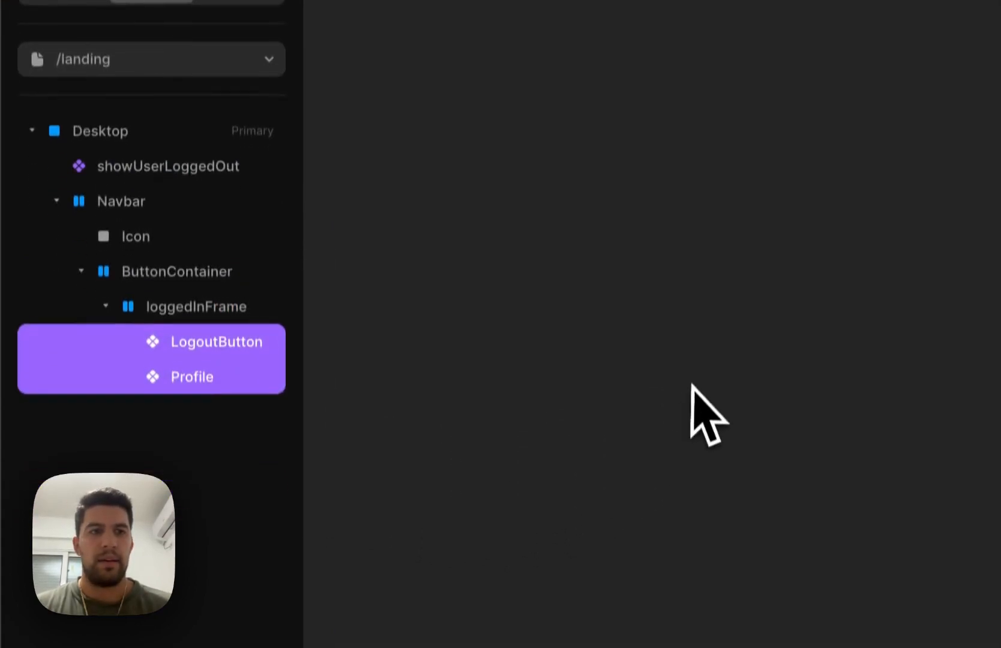
Set the width of loggedInFrame to Fit Content
left_click(187, 307)
left_click(824, 596)
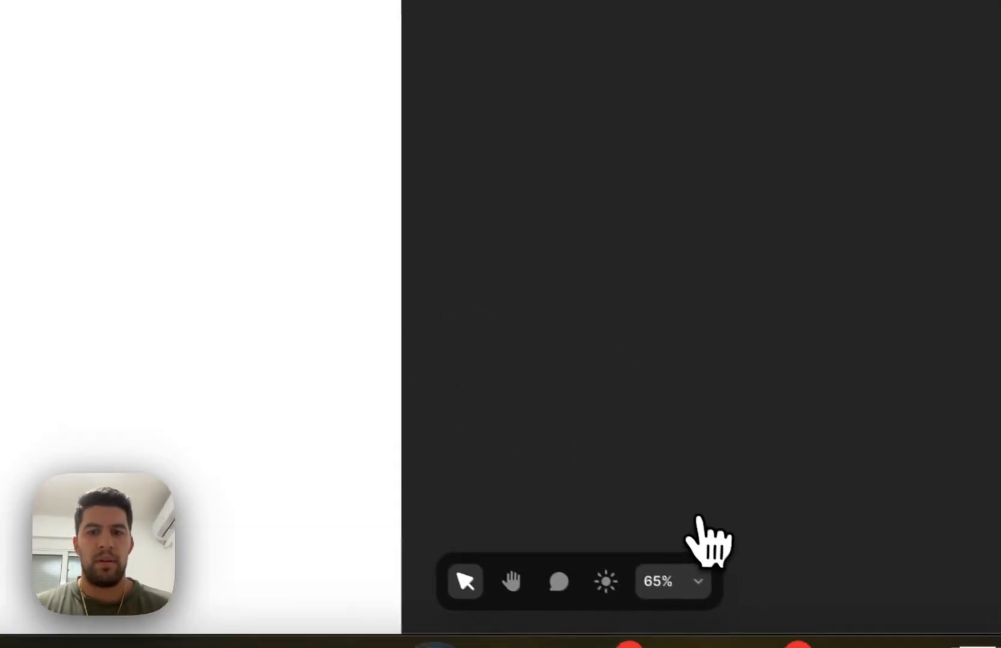
scroll(395, 229, "up", 4)
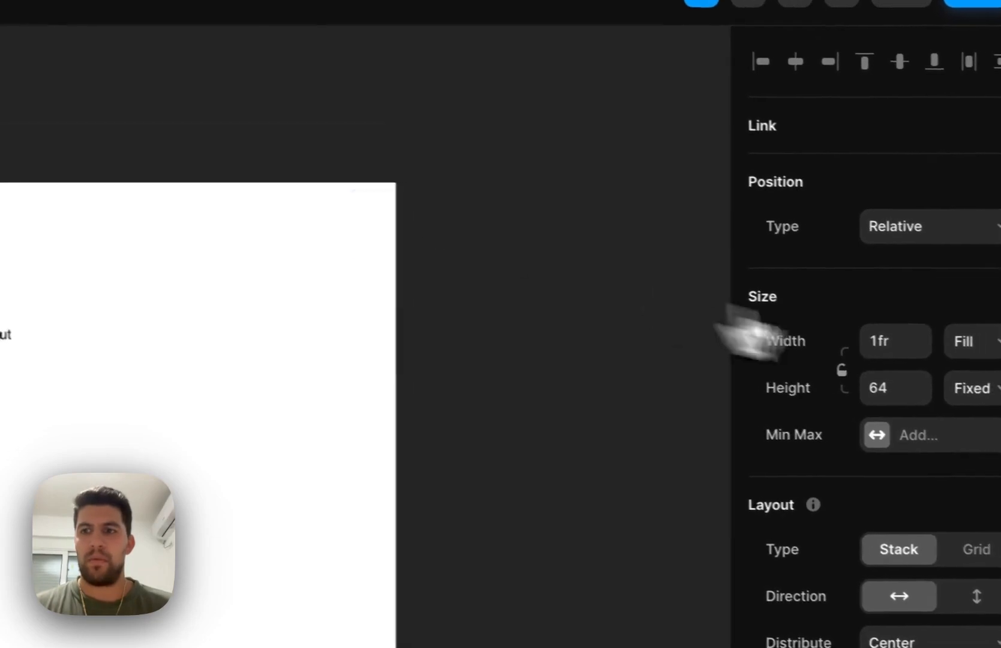
left_click(972, 341)
left_click(981, 378)
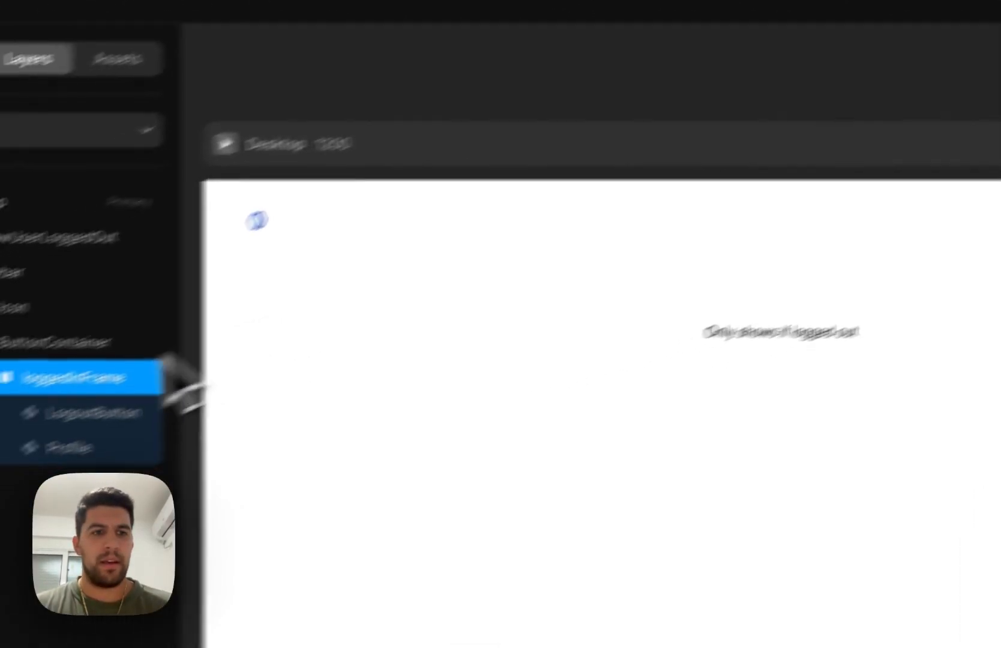
Delete ButtonContainer from the navbar together with loggedInFrame and the components nested in it
left_click(167, 359)
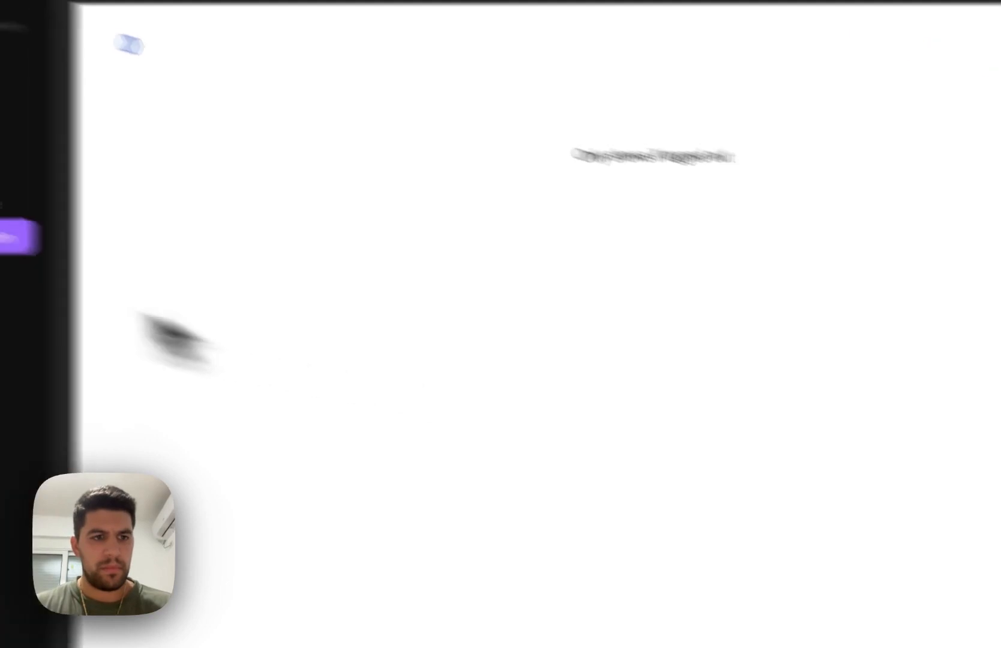
left_click(12, 327)
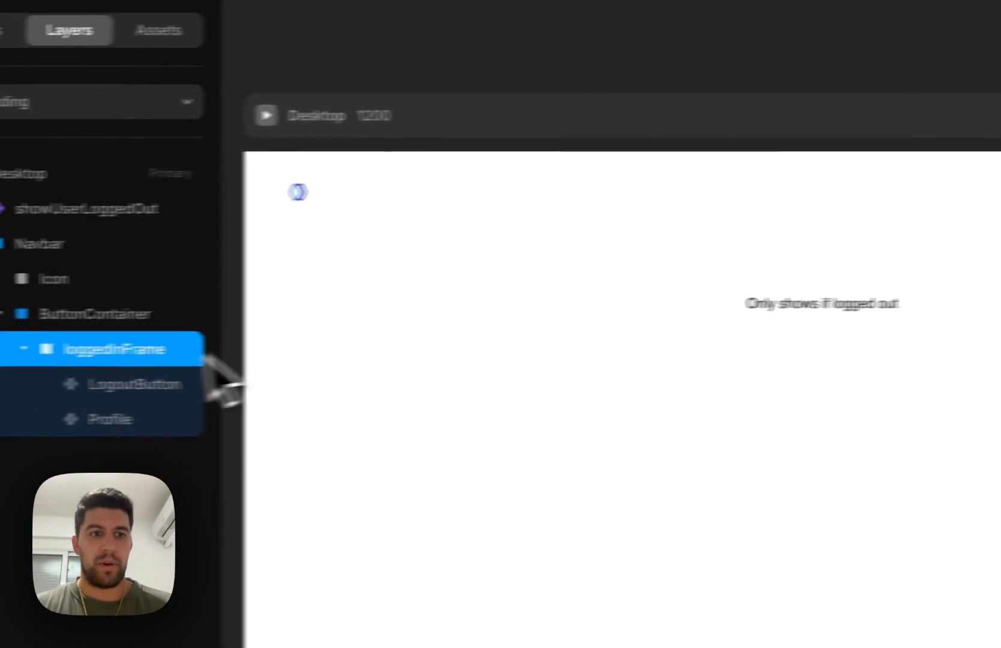
left_click(120, 384)
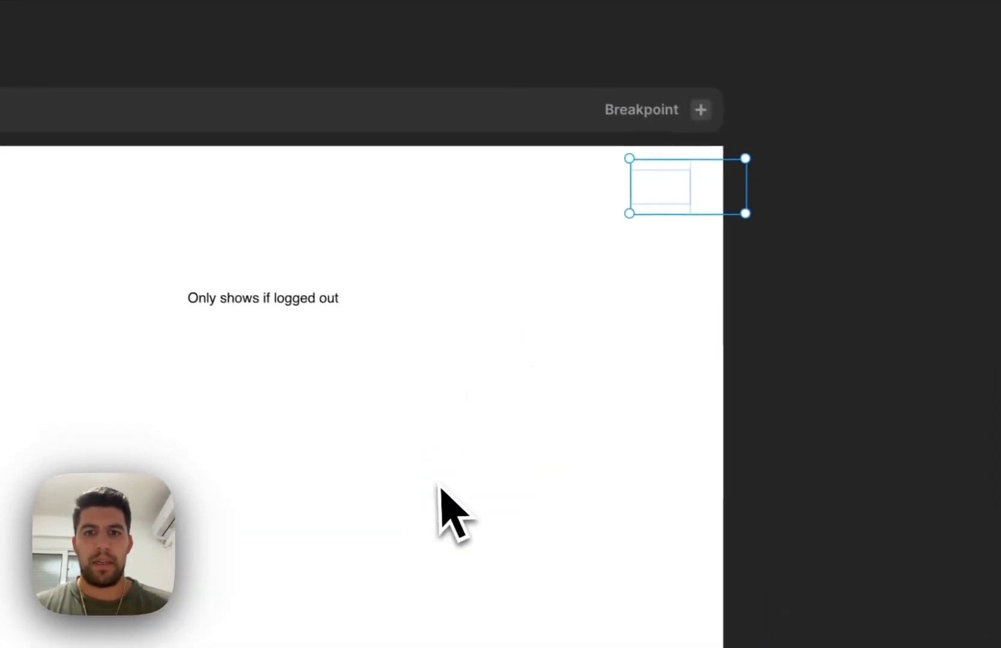
left_click(149, 360)
key("Delete")
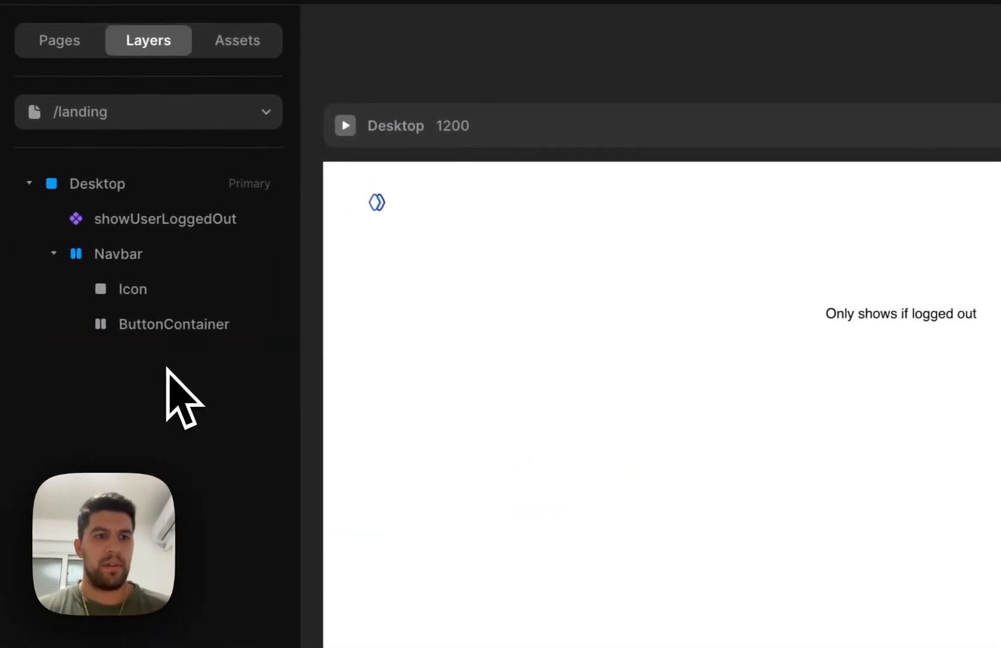
left_click(175, 327)
key("Return")
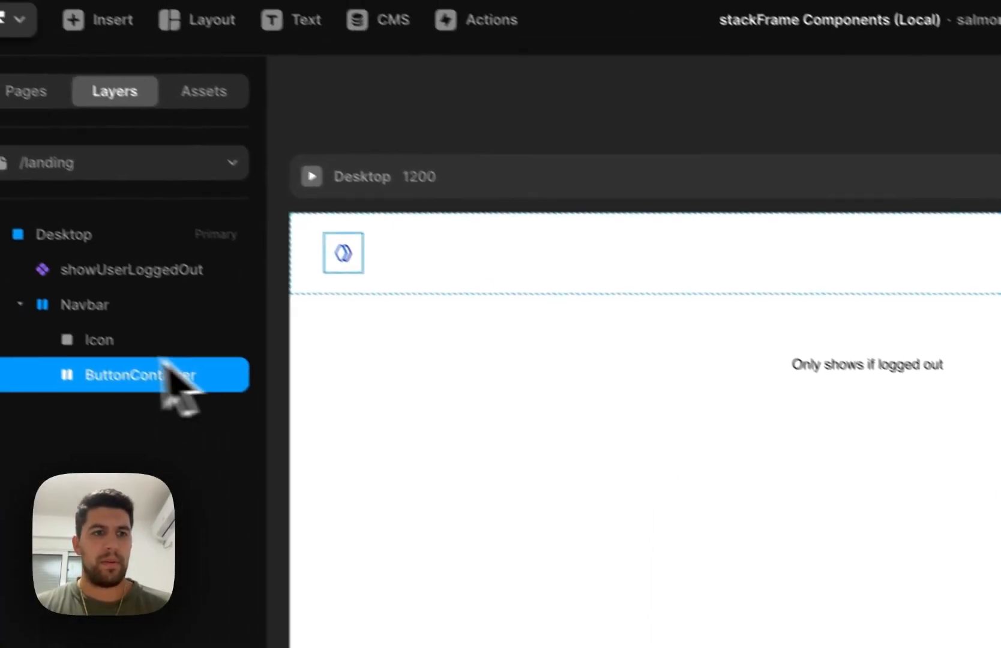
key("Delete")
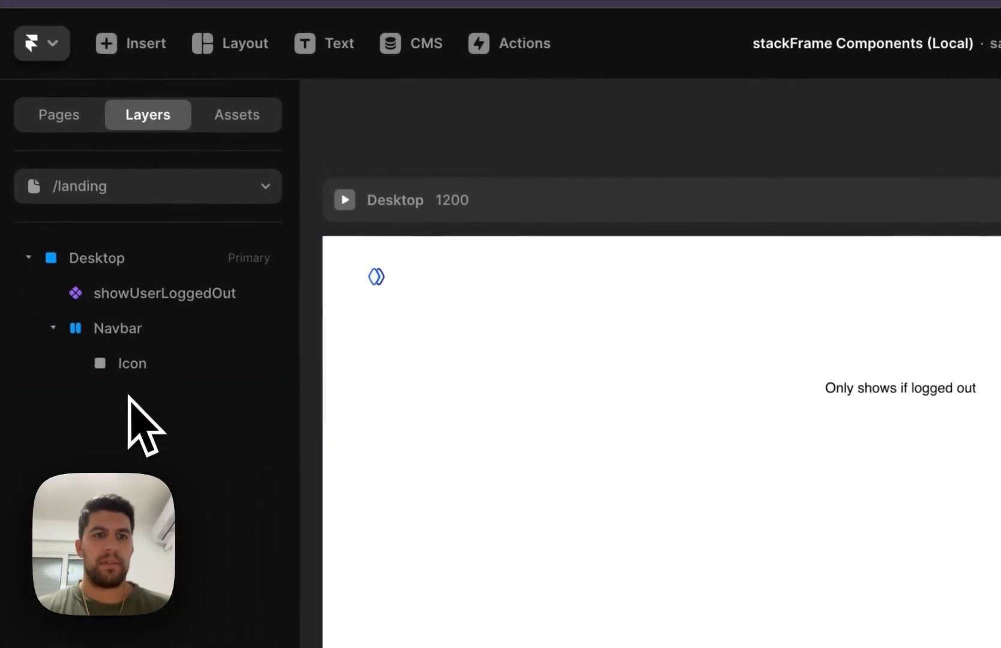
Draw a new frame about 123 by 46 at the navbar's right end and paste the LogoutButton and Profile components into it
left_click(444, 300)
key("f")
left_click_drag(641, 277, 747, 314)
key("super+v")
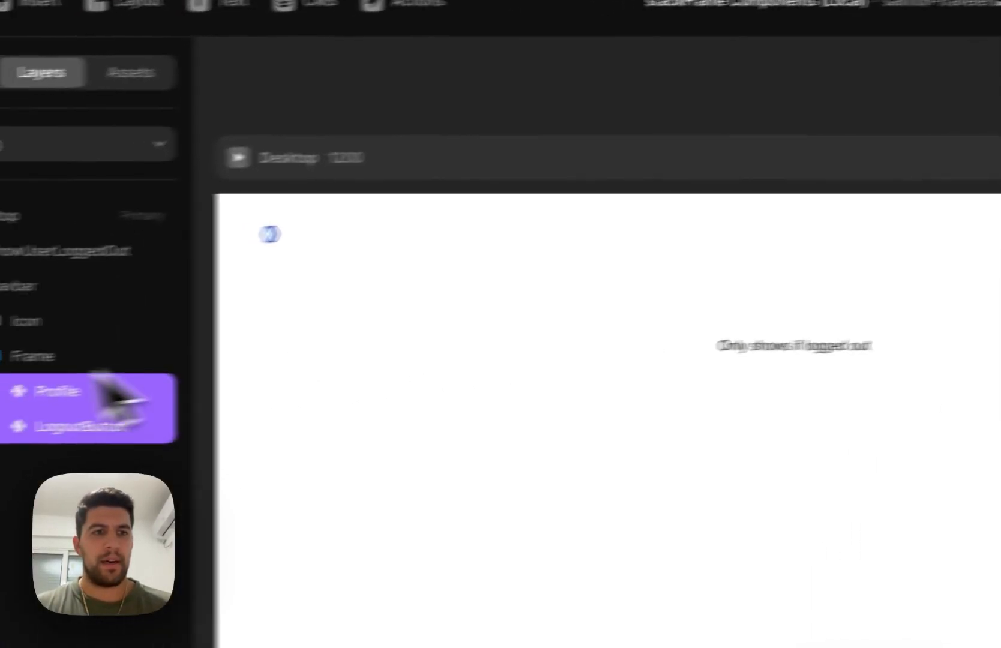
Set the new navbar frame's height and width to Fit Content and its stack direction to horizontal
left_click(129, 350)
left_click(962, 269)
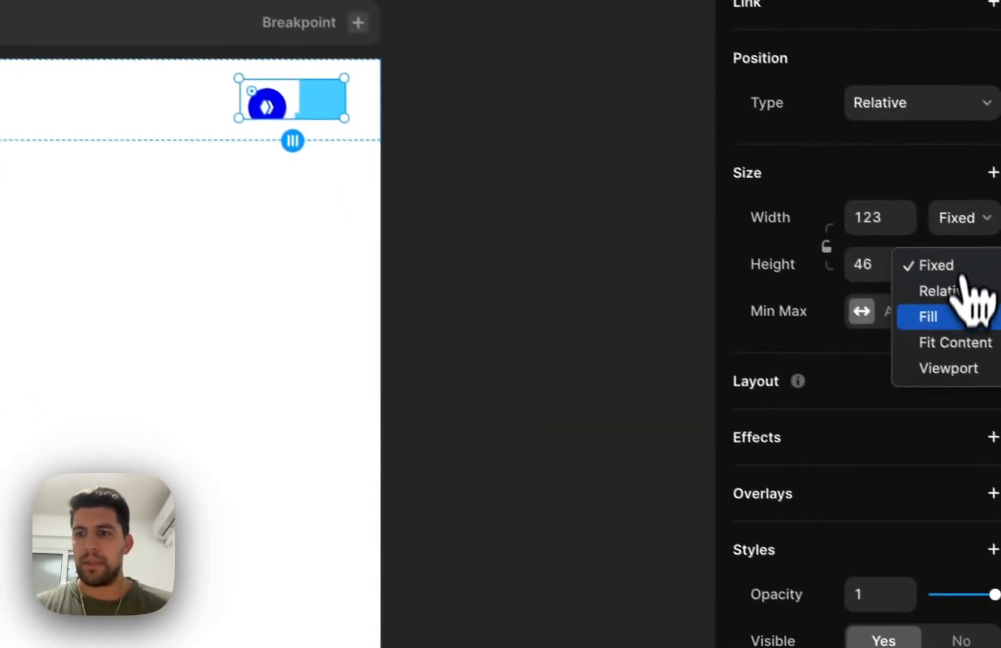
left_click(962, 344)
left_click(965, 219)
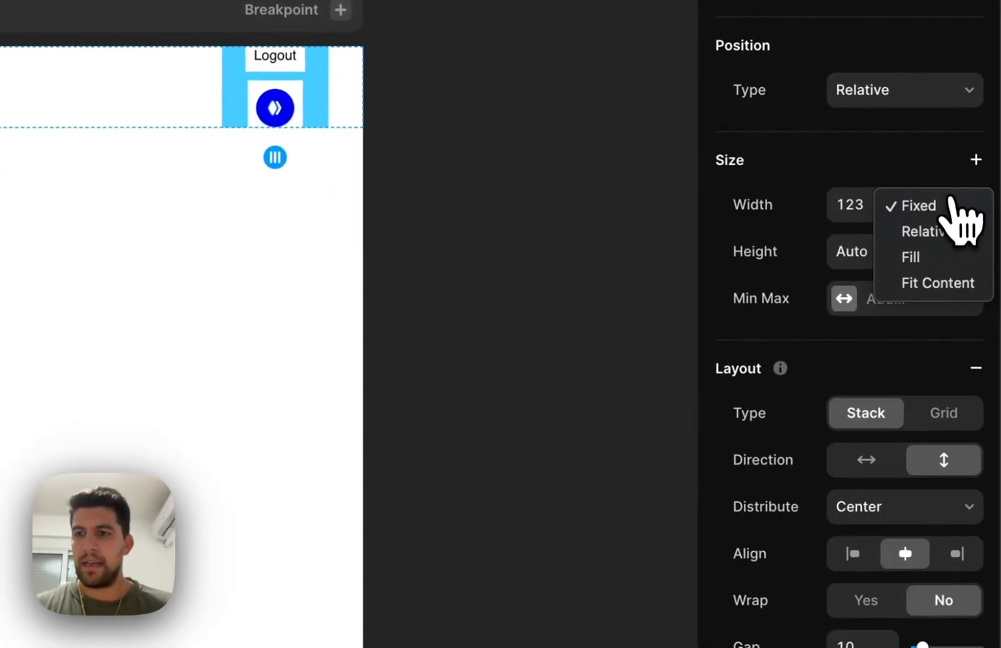
left_click(953, 284)
left_click(865, 460)
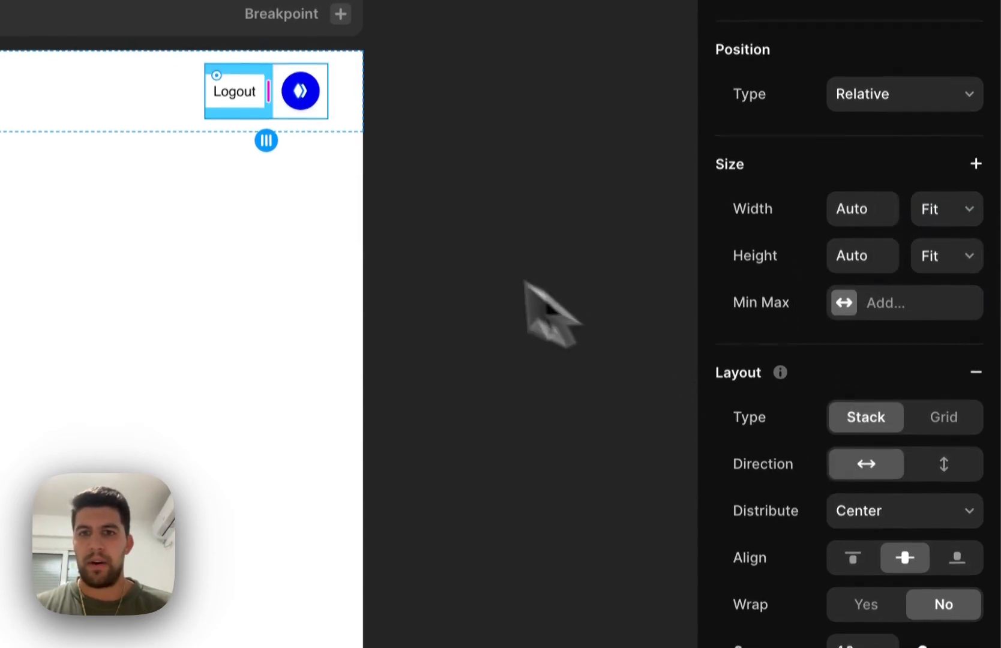
Move the Profile component ahead of LogoutButton in the navbar's Columns stack and select the stack
scroll(905, 528, "down", 5)
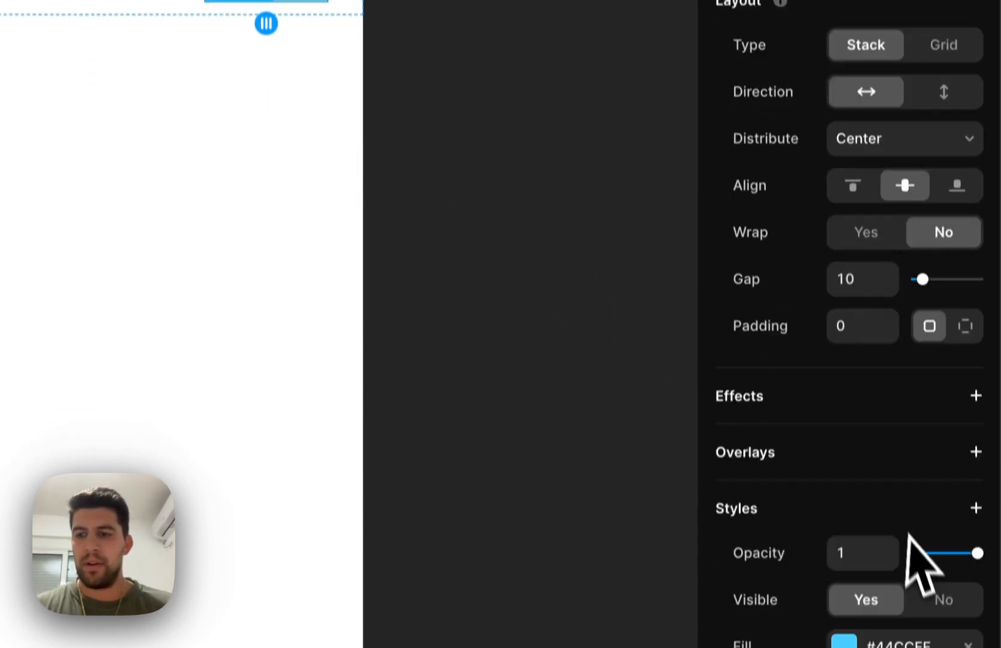
scroll(927, 521, "down", 5)
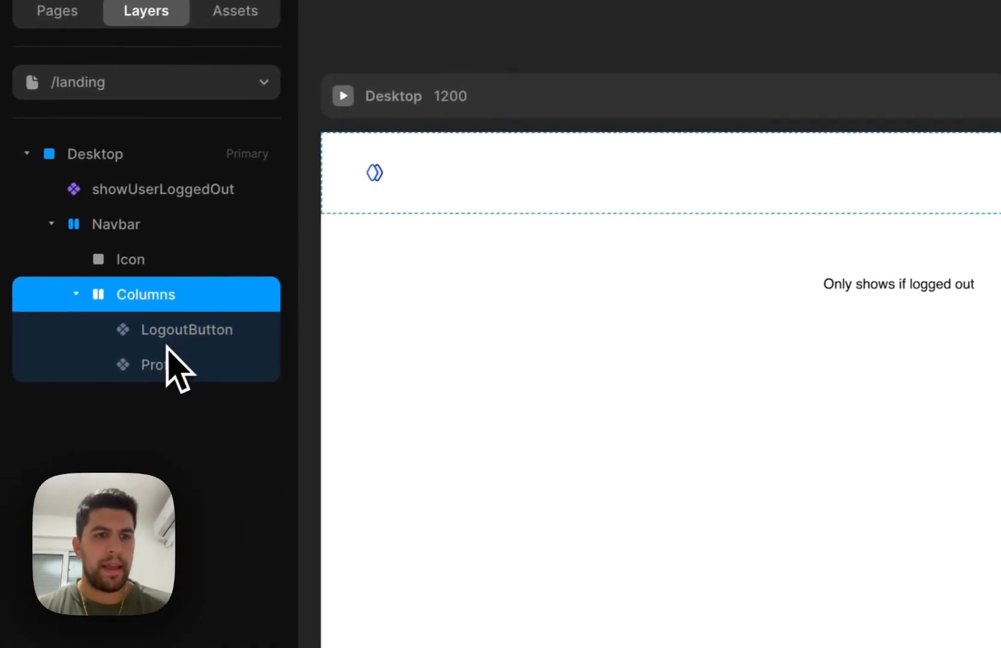
left_click(170, 363)
key("Left")
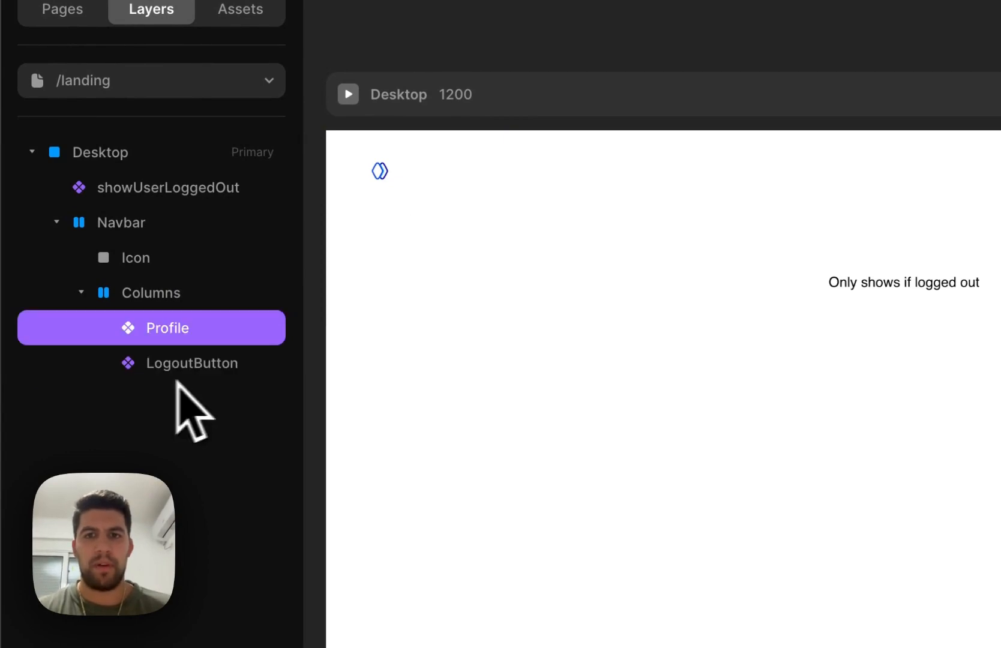
left_click(151, 293)
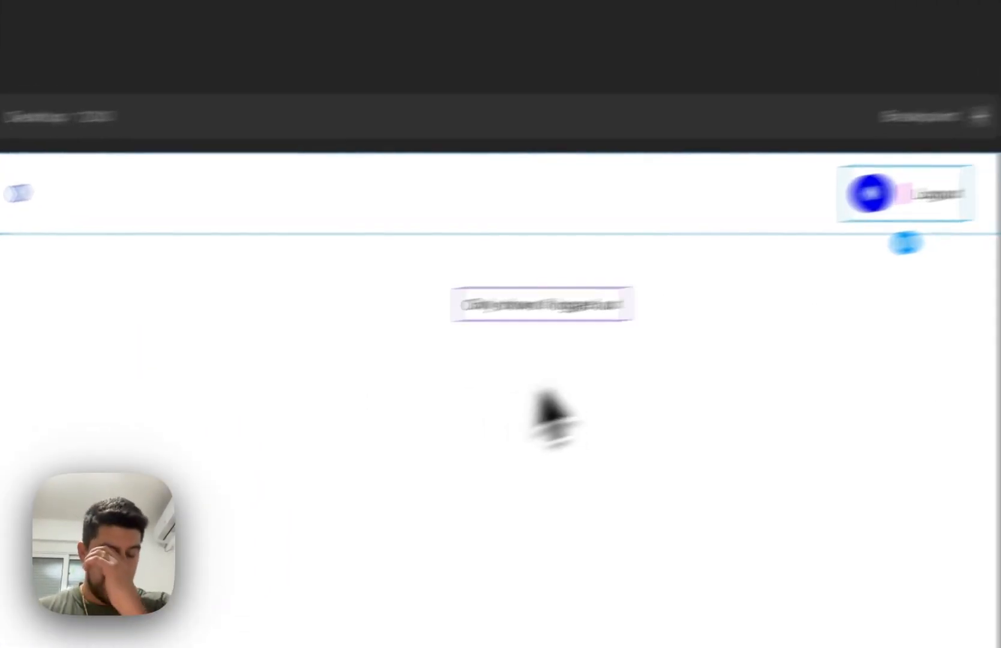
Move the showUserLoggedOut component into the navbar's Columns stack and place it ahead of Profile
left_click(573, 299)
key("BackSpace")
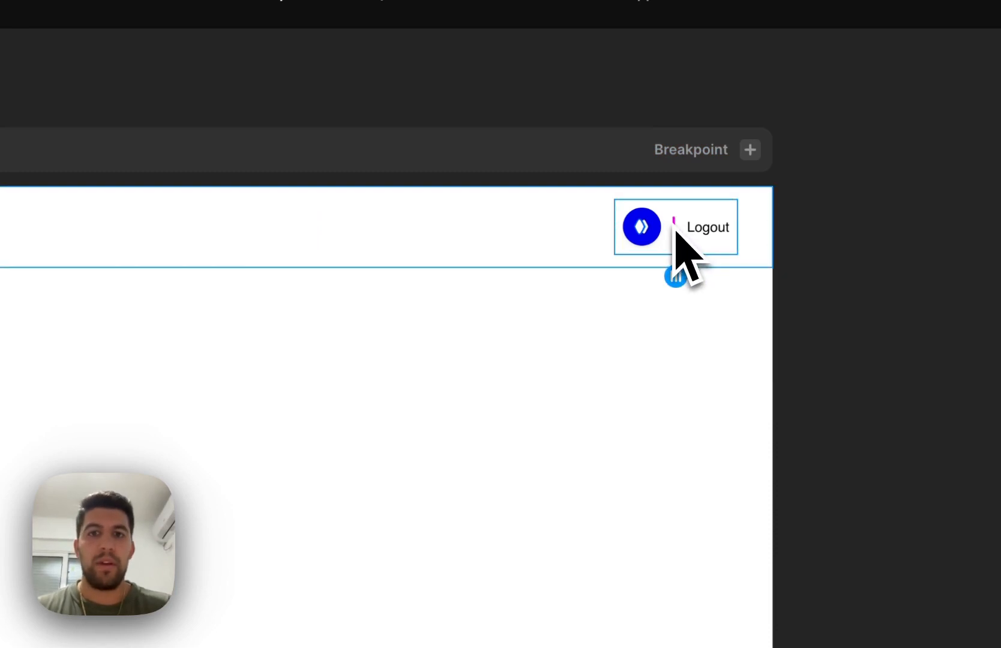
key("super+z")
scroll(670, 221, "left", 6)
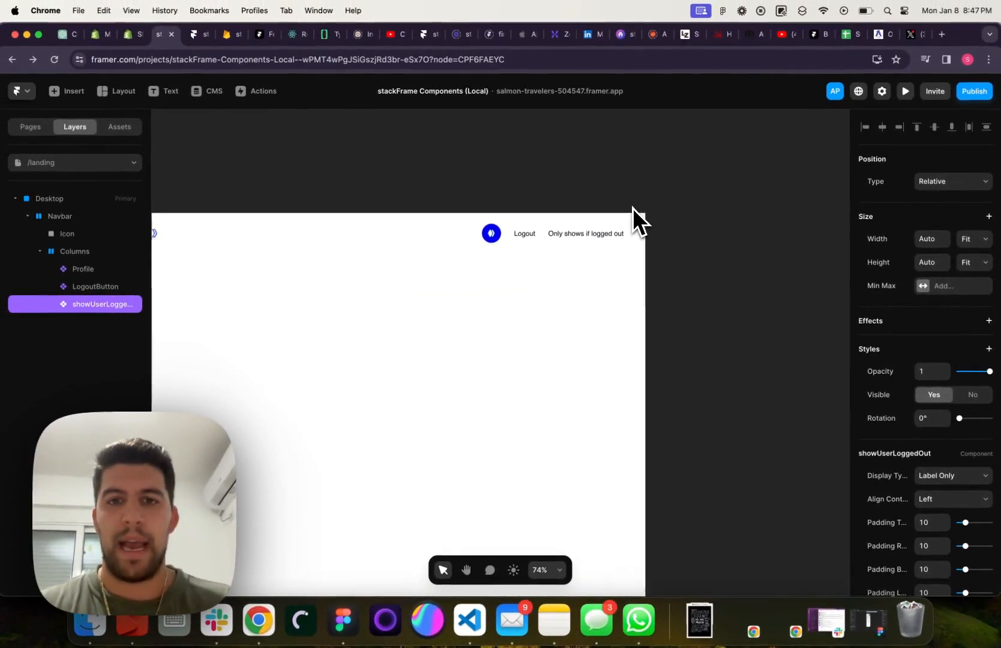
scroll(632, 208, "left", 2)
key("Left")
key("Left")
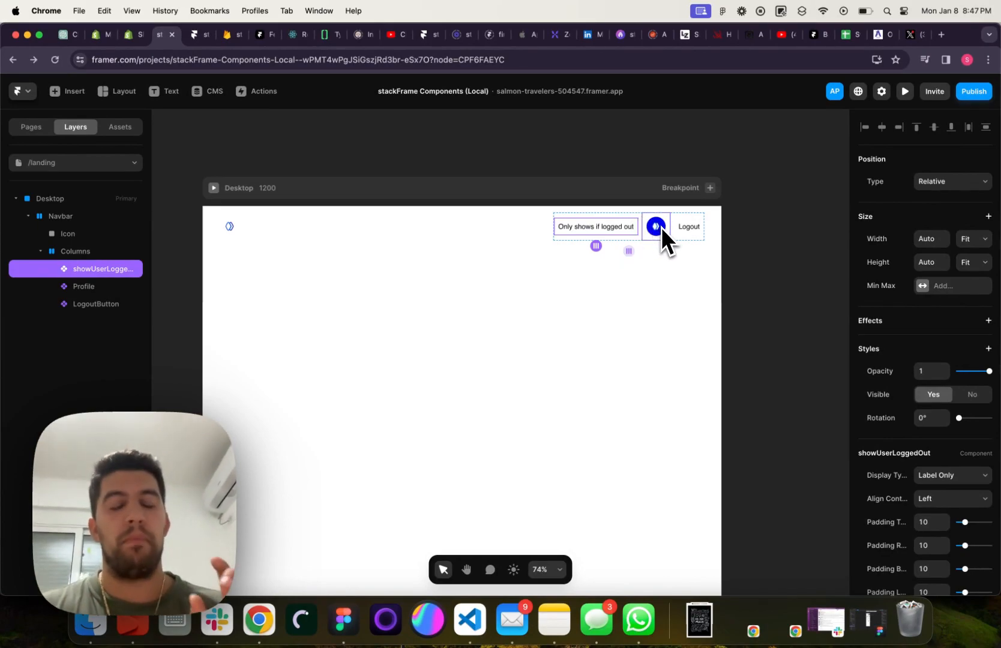
Set the showUserLoggedOut component's button label to Login, its top and bottom padding to 14, and its right and left padding to 24
scroll(641, 272, "down", 1)
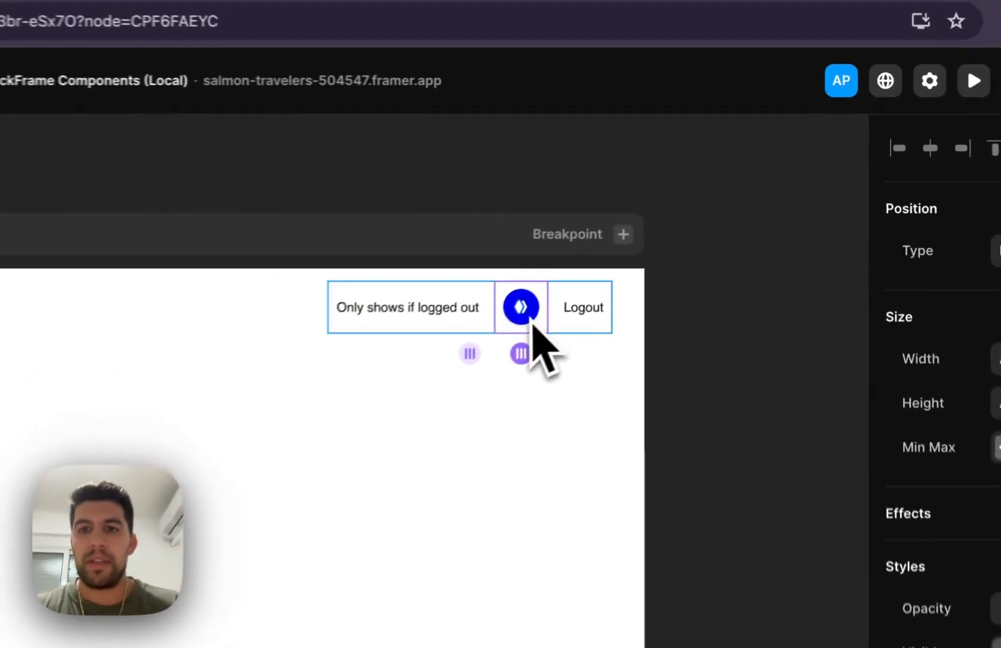
left_click(687, 226)
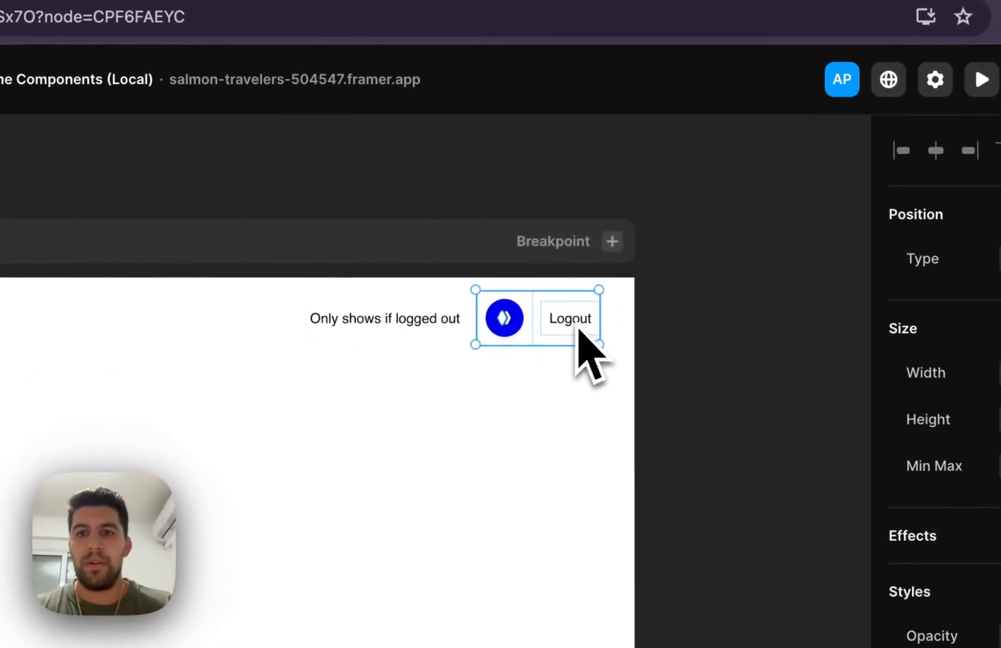
left_click(365, 327)
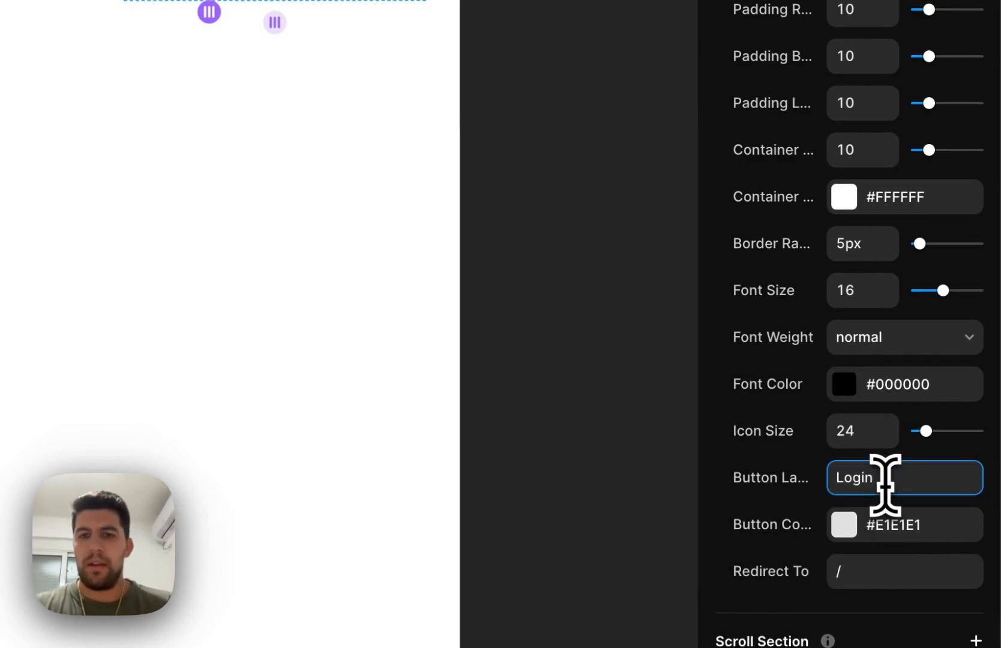
scroll(850, 307, "up", 5)
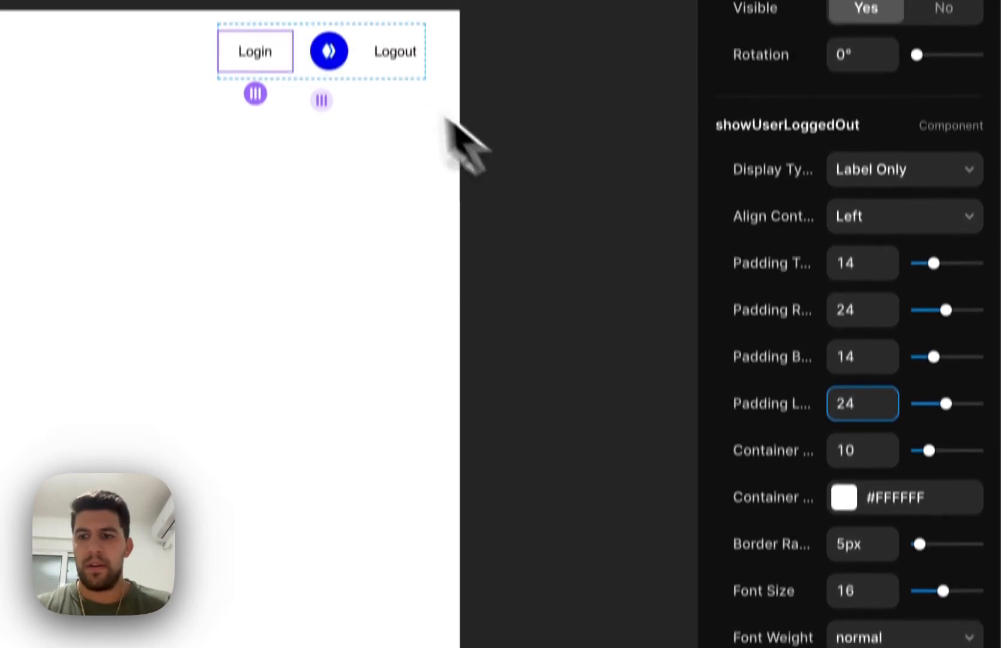
Set the Login button's container background to #0000ED by sampling the blue of the profile picture
left_click(850, 245)
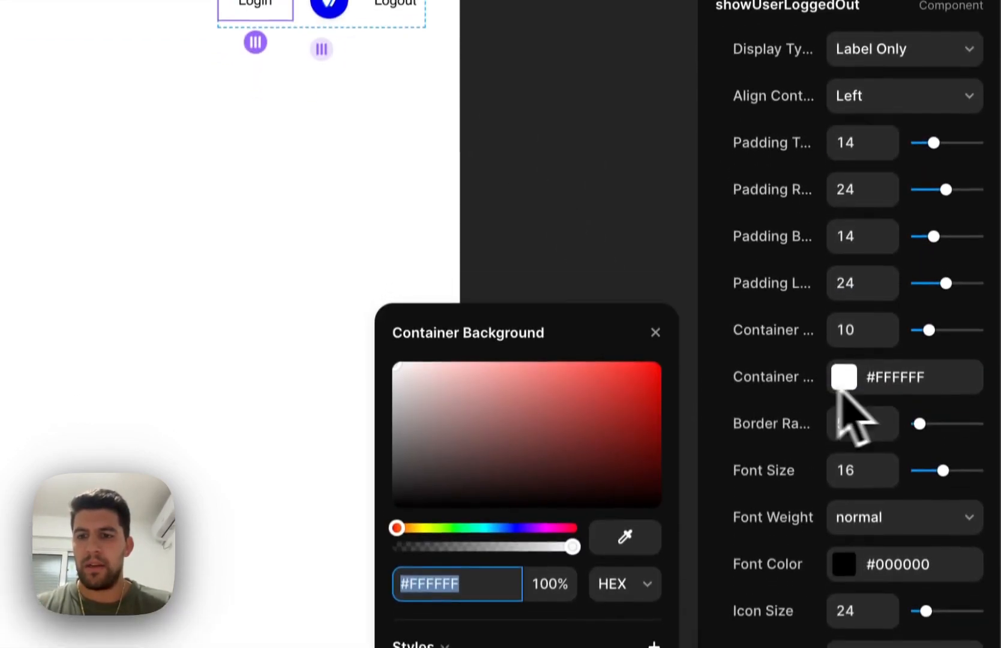
left_click(626, 385)
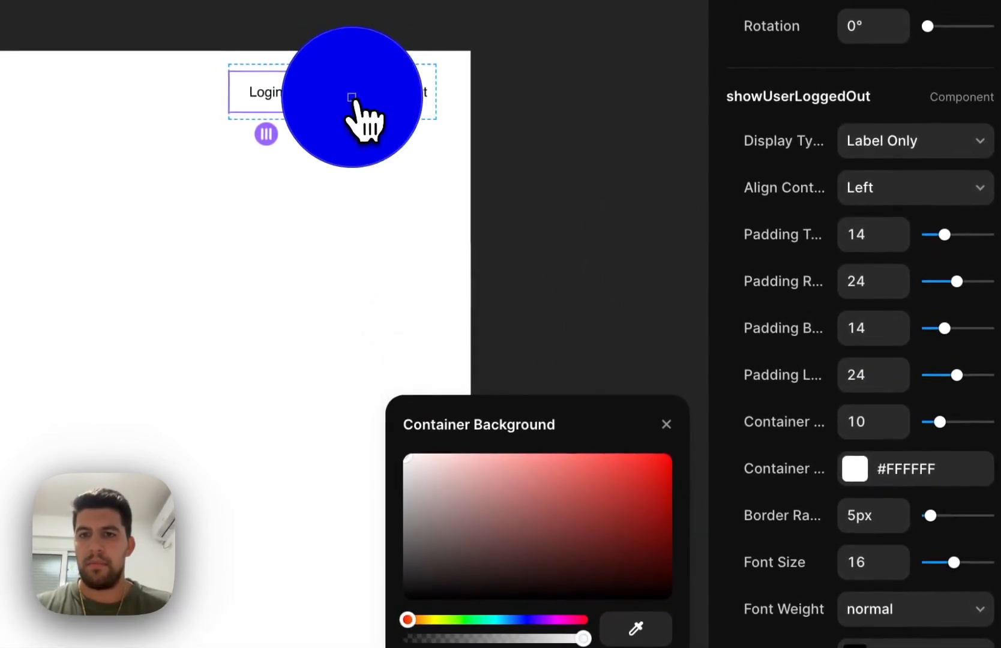
left_click(351, 87)
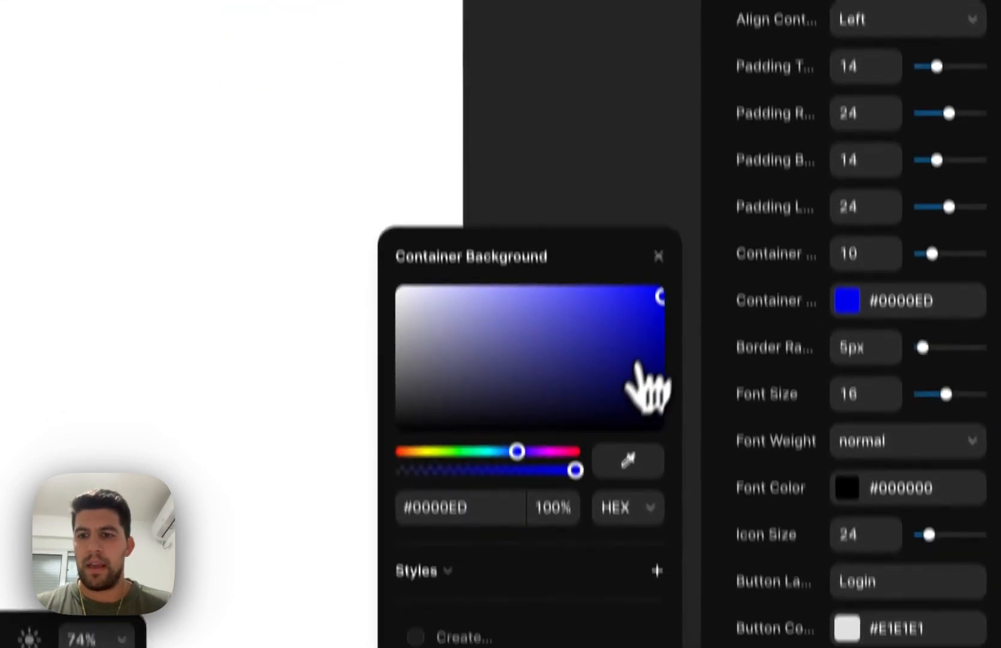
left_click(665, 425)
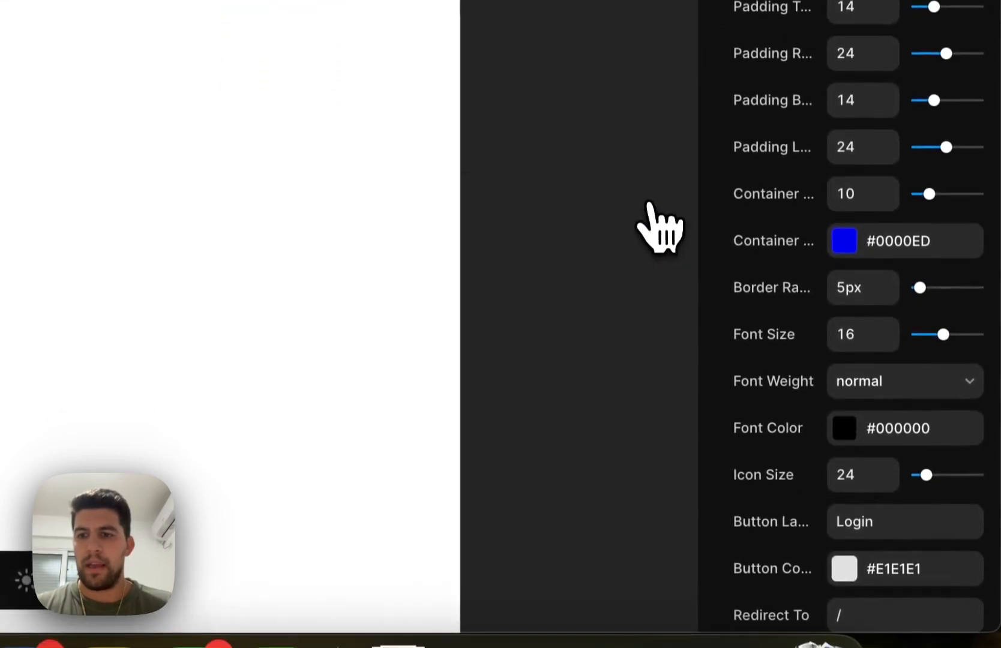
Set the Login button's font color to #FFFFFF and its border radius to 14px
scroll(866, 354, "down", 1)
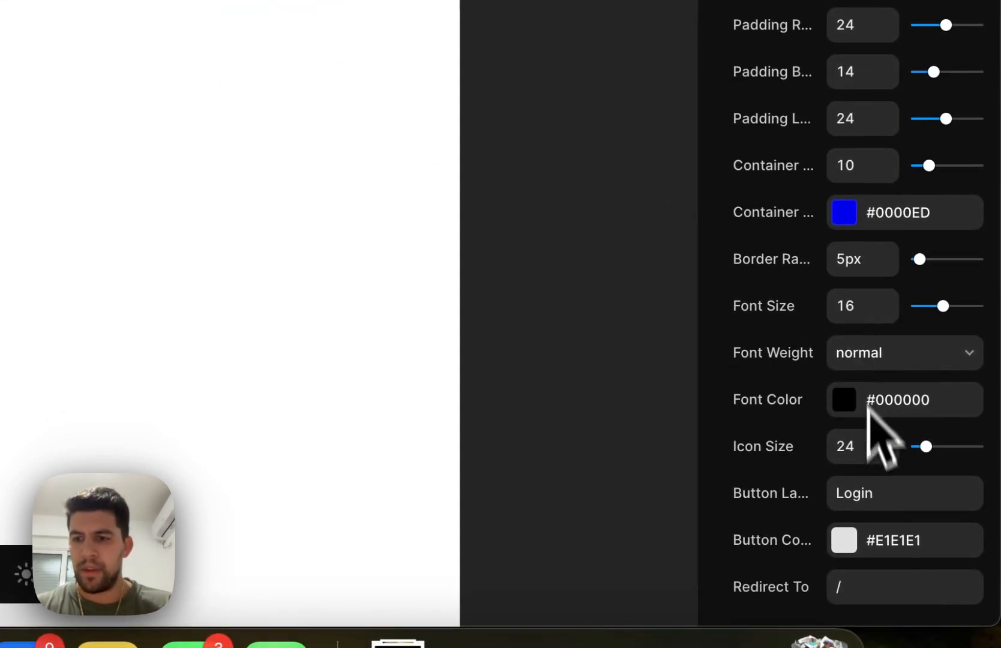
left_click(863, 398)
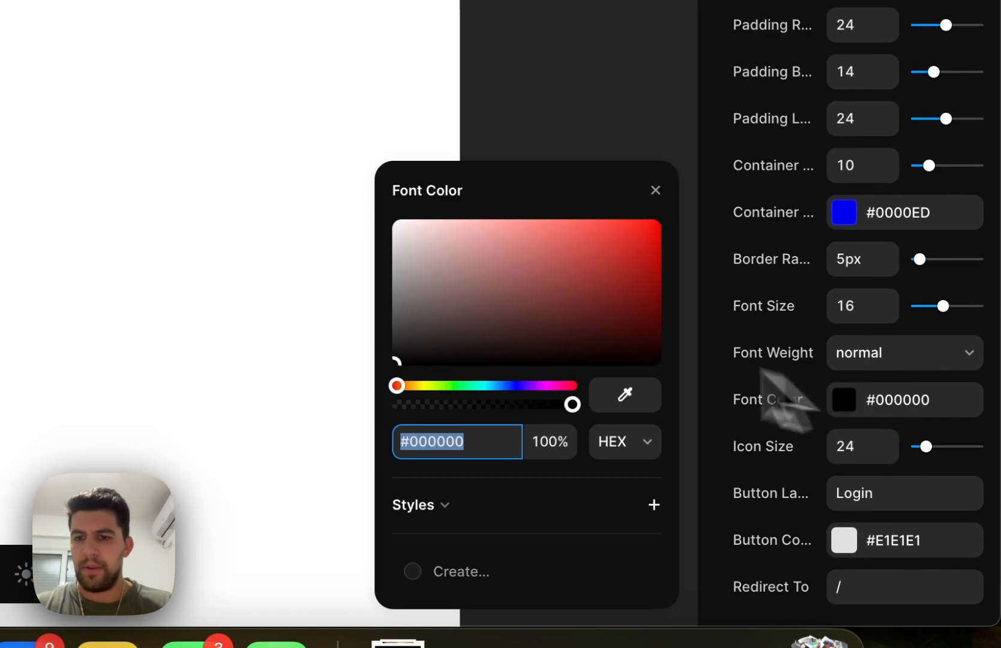
type("FFFFFF")
left_click(654, 189)
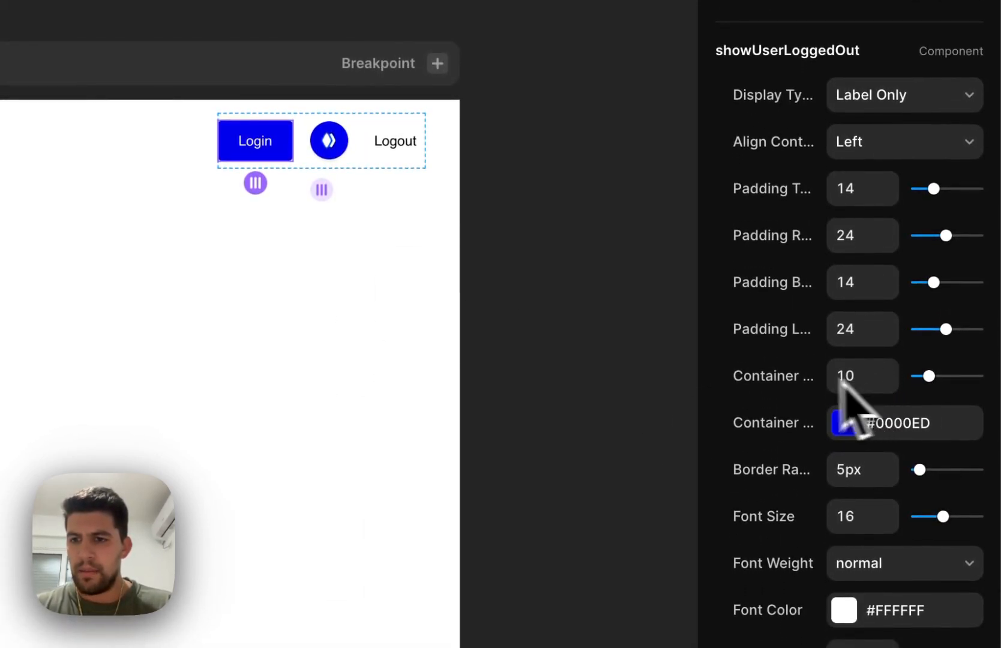
left_click_drag(696, 356, 586, 356)
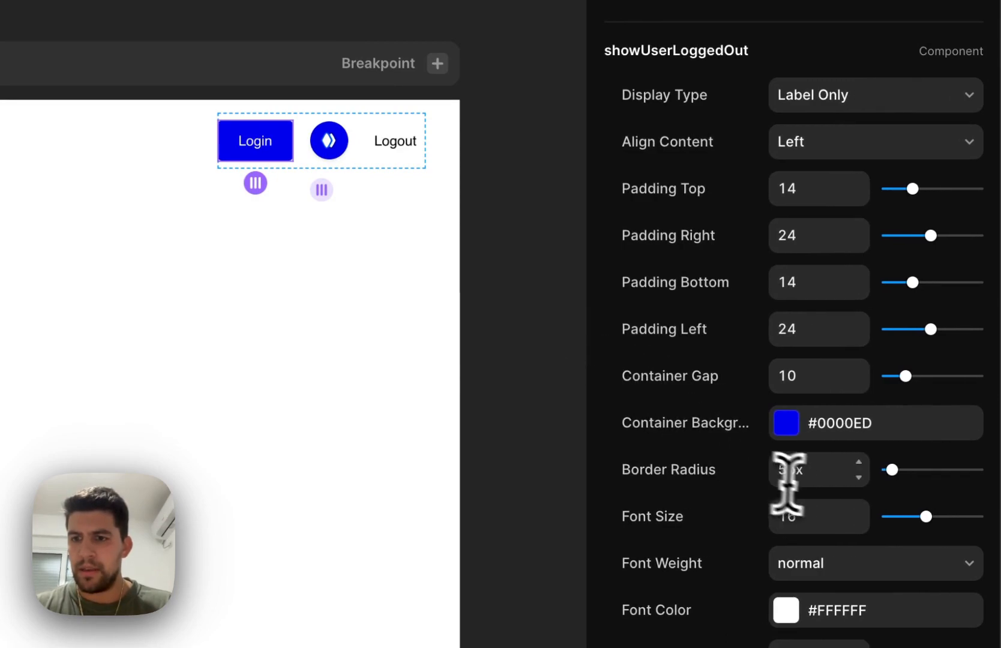
Set the LogoutButton's top and bottom padding to 14 and its right and left padding to 20
left_click(393, 145)
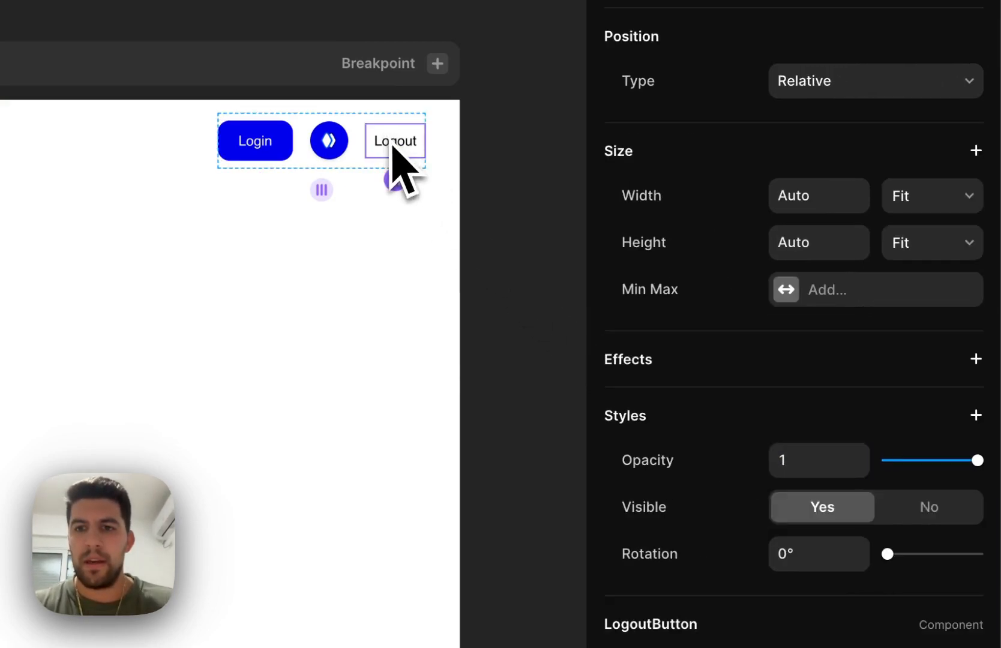
left_click(810, 370)
type("14")
key("Tab")
type("20")
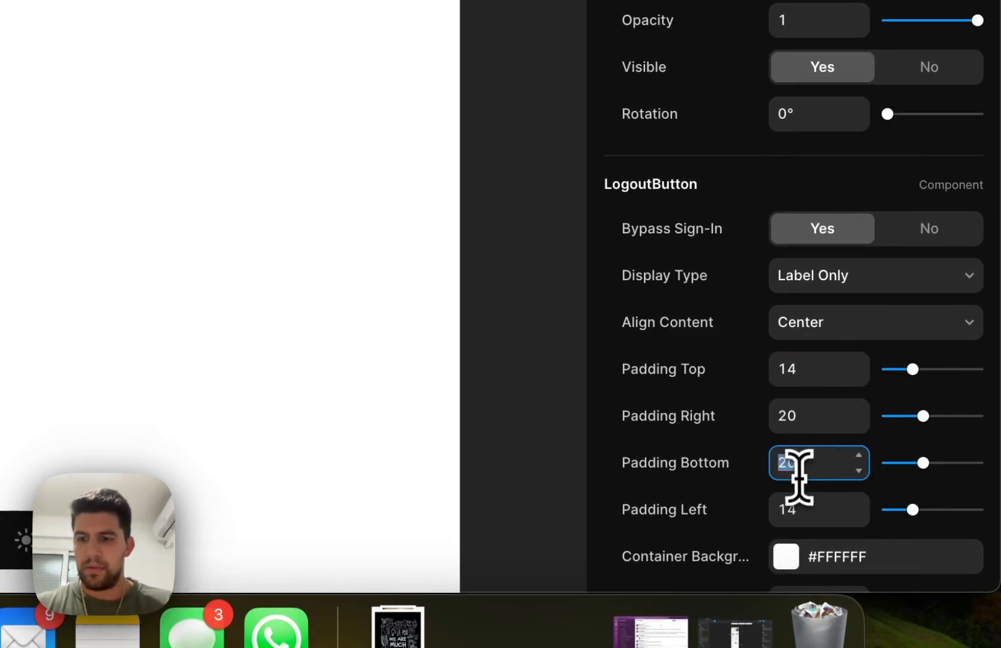
scroll(809, 497, "down", 5)
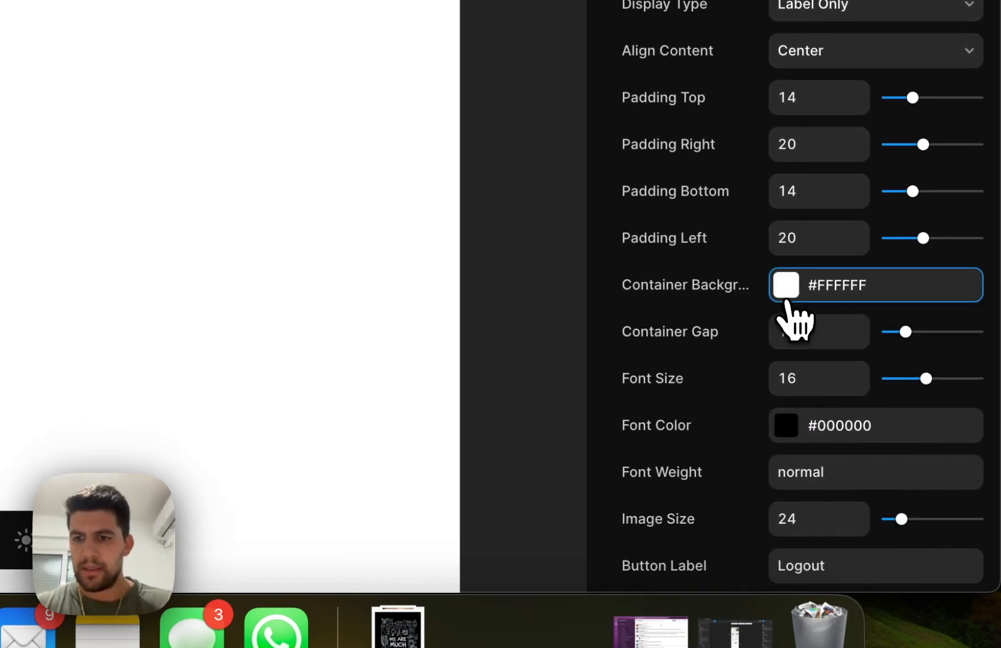
Set the LogoutButton's container background to the red #D11B1B
left_click(786, 300)
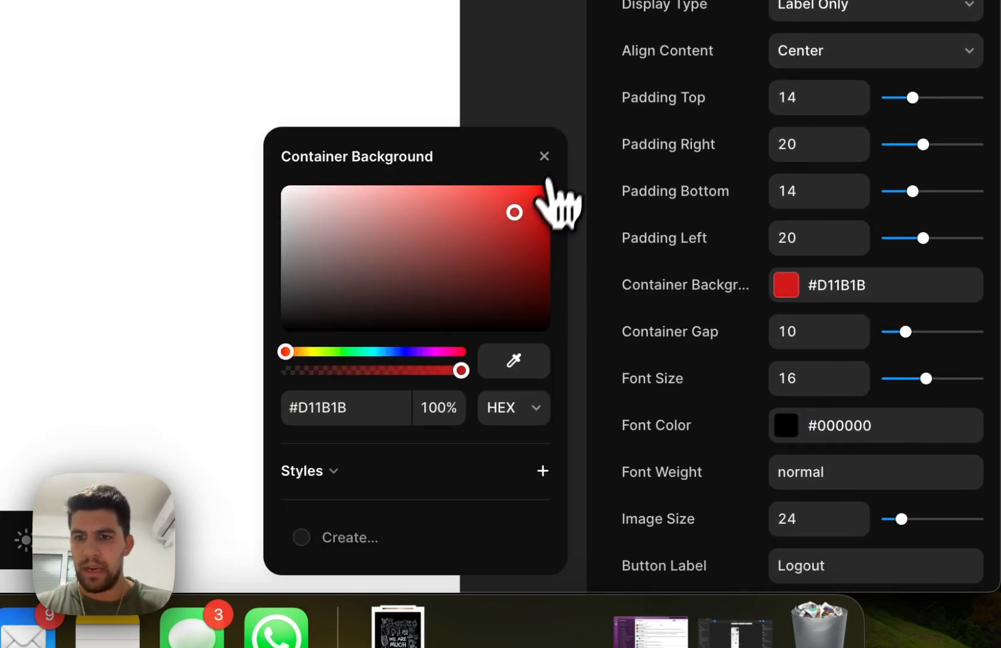
left_click(544, 156)
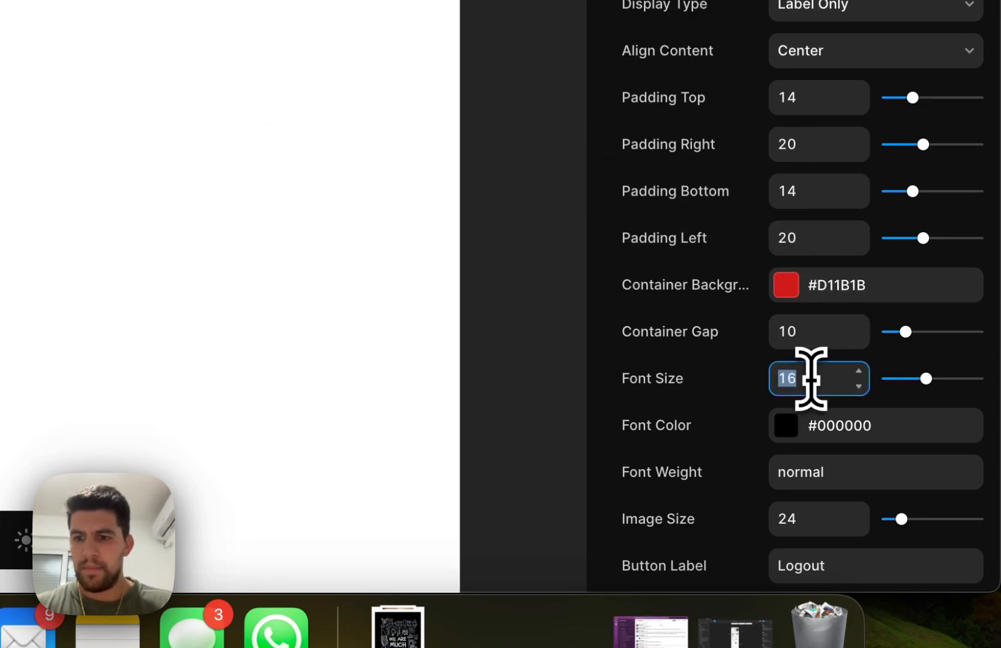
scroll(810, 379, "down", 2)
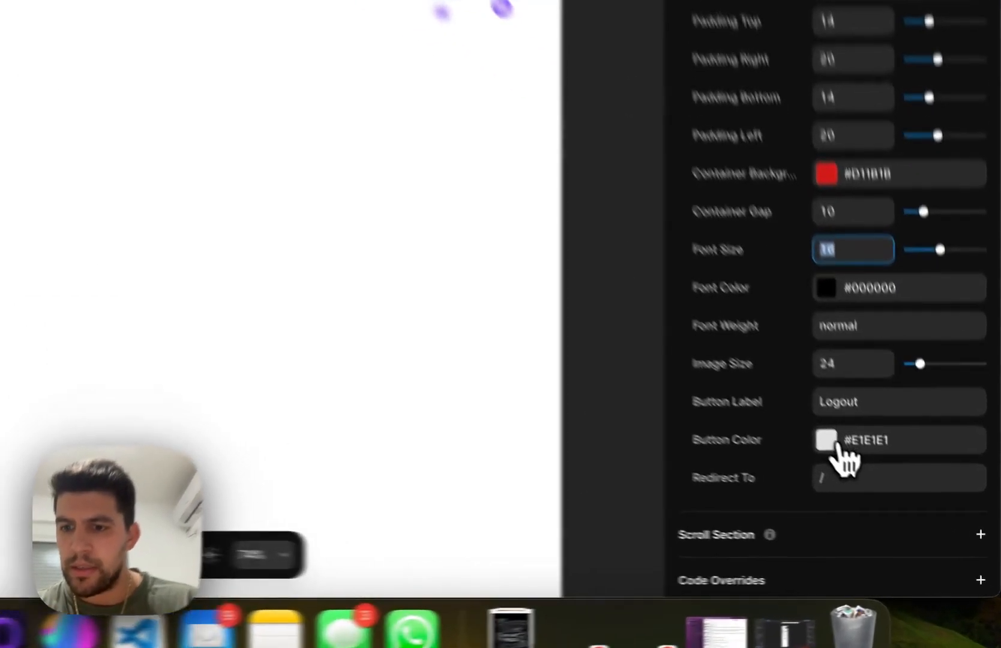
Try a white #FFFFFF button color on the LogoutButton
left_click(894, 498)
left_click_drag(700, 424, 605, 387)
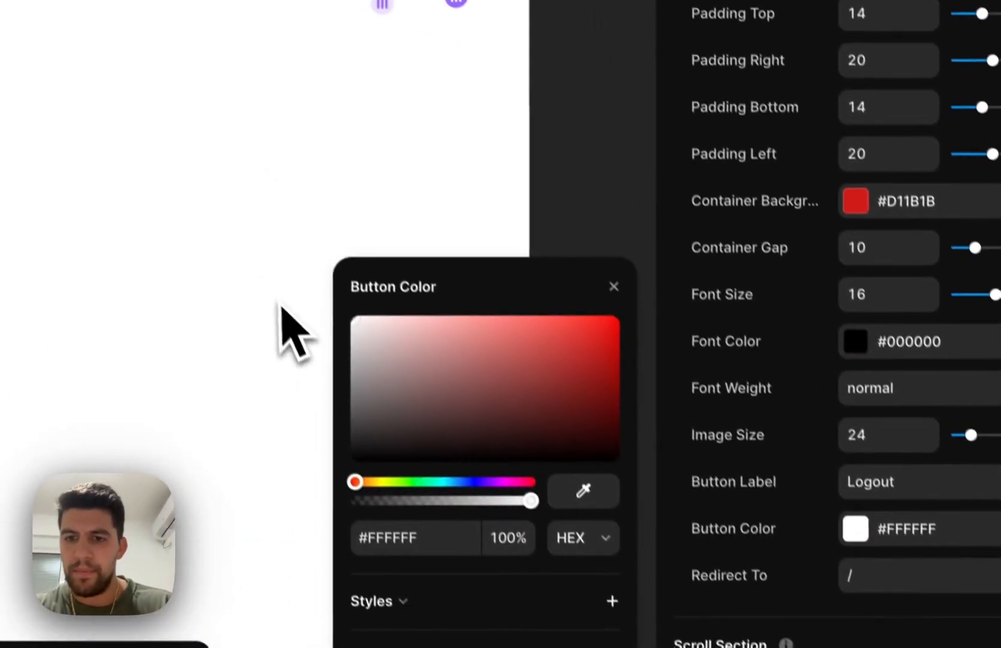
left_click(612, 284)
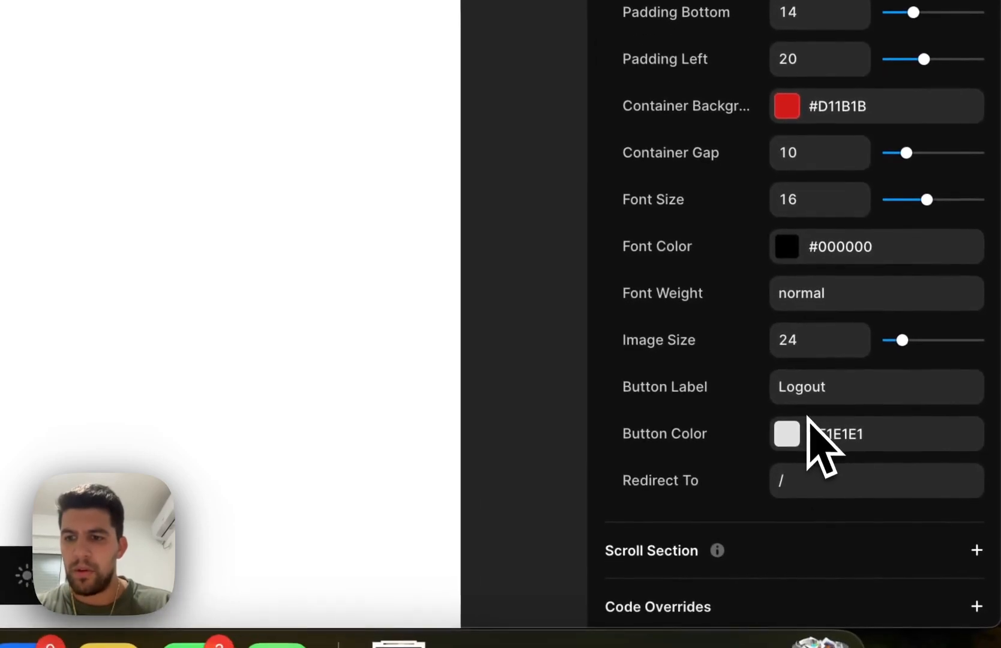
Set the LogoutButton's font color to white #FFFFFF
left_click(789, 258)
left_click(417, 274)
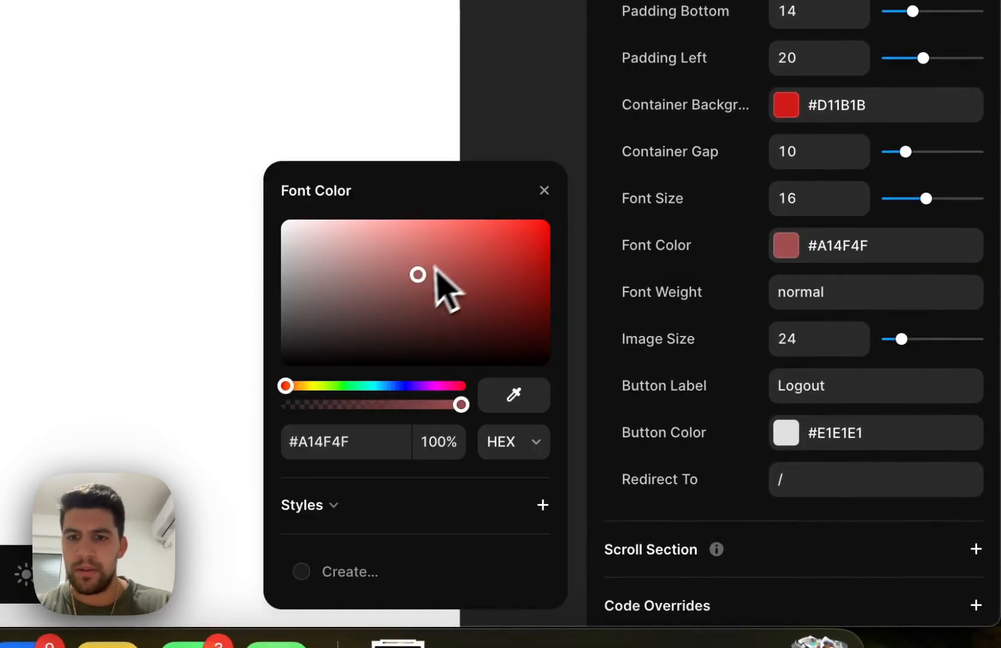
left_click_drag(438, 266, 207, 193)
left_click(544, 190)
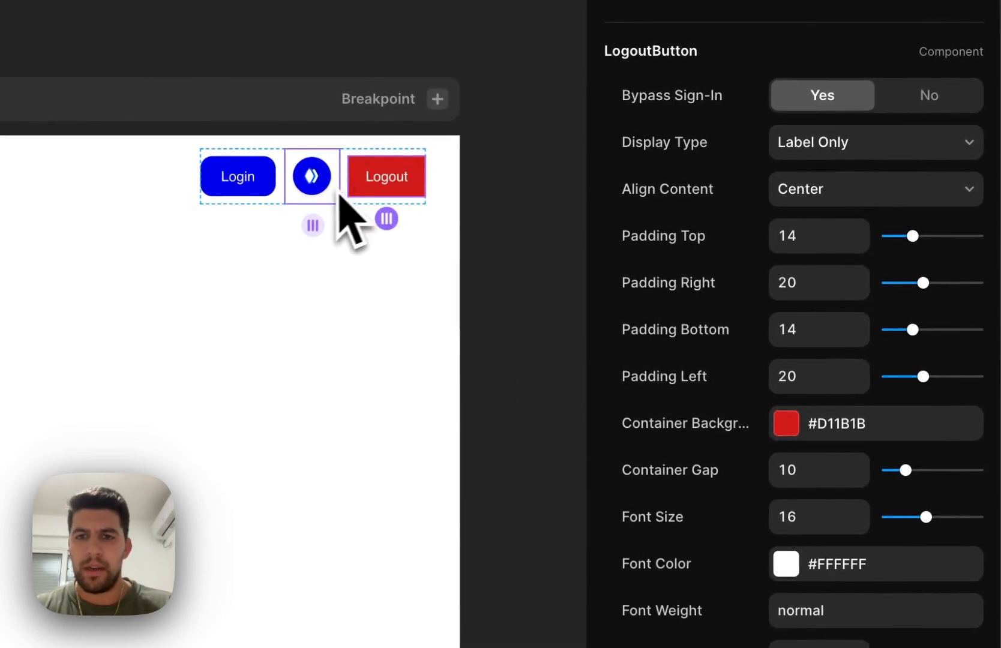
left_click(327, 186)
left_click(375, 192)
left_click(309, 200)
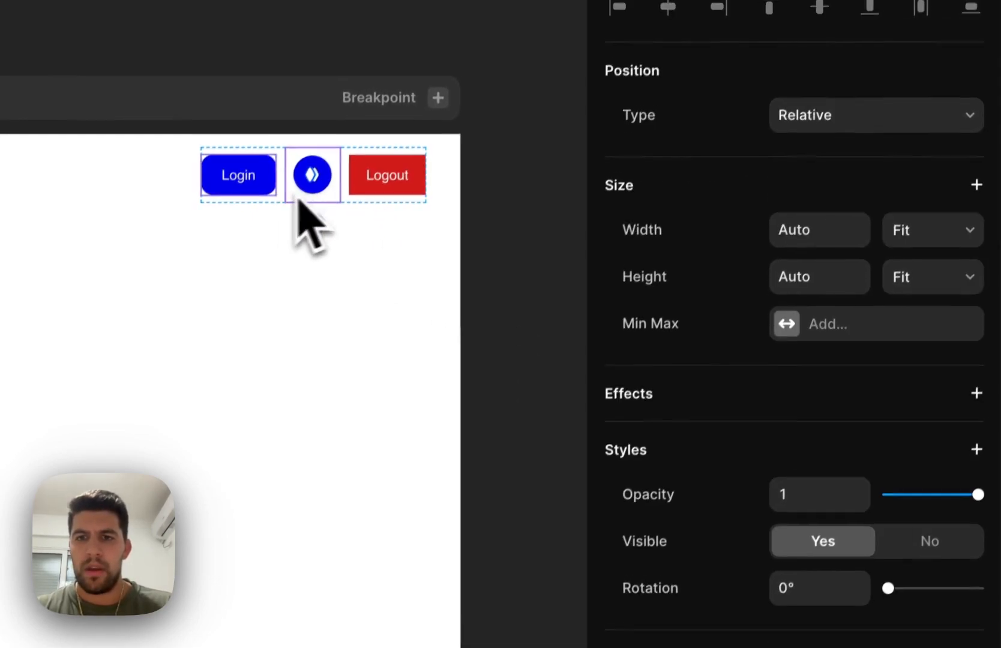
left_click(246, 189)
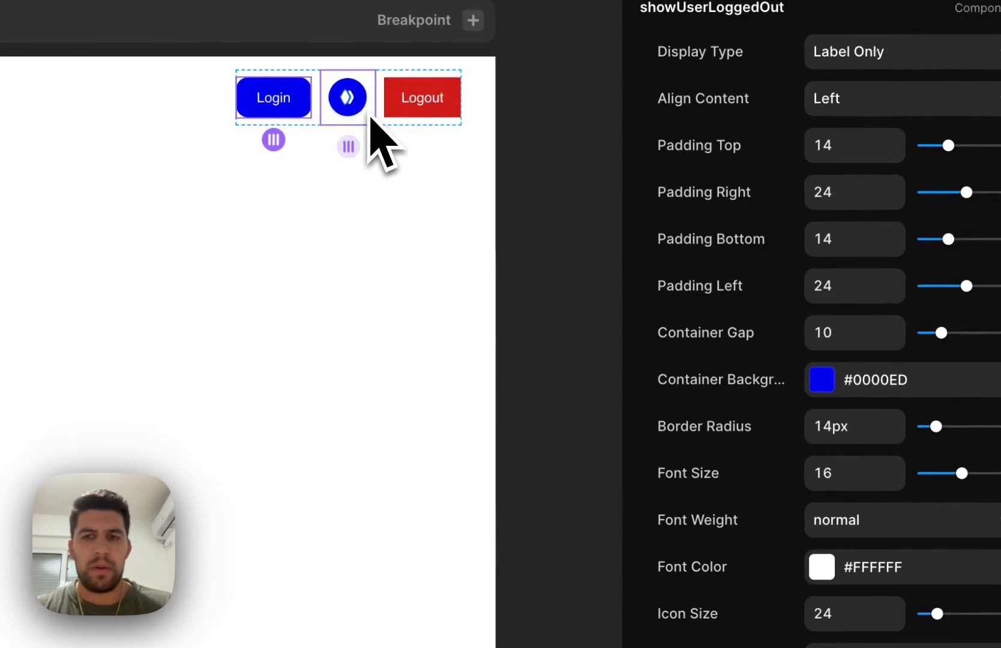
left_click(352, 109)
Check the login page's path in the page list and set the Login button's redirect to /login
left_click(264, 110)
left_click(828, 552)
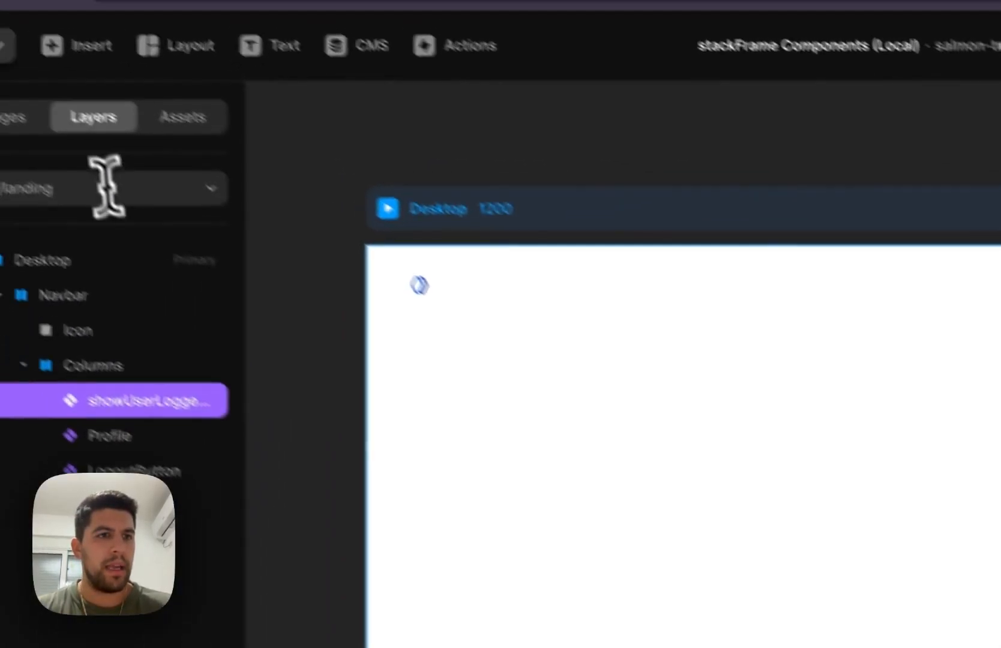
left_click(99, 183)
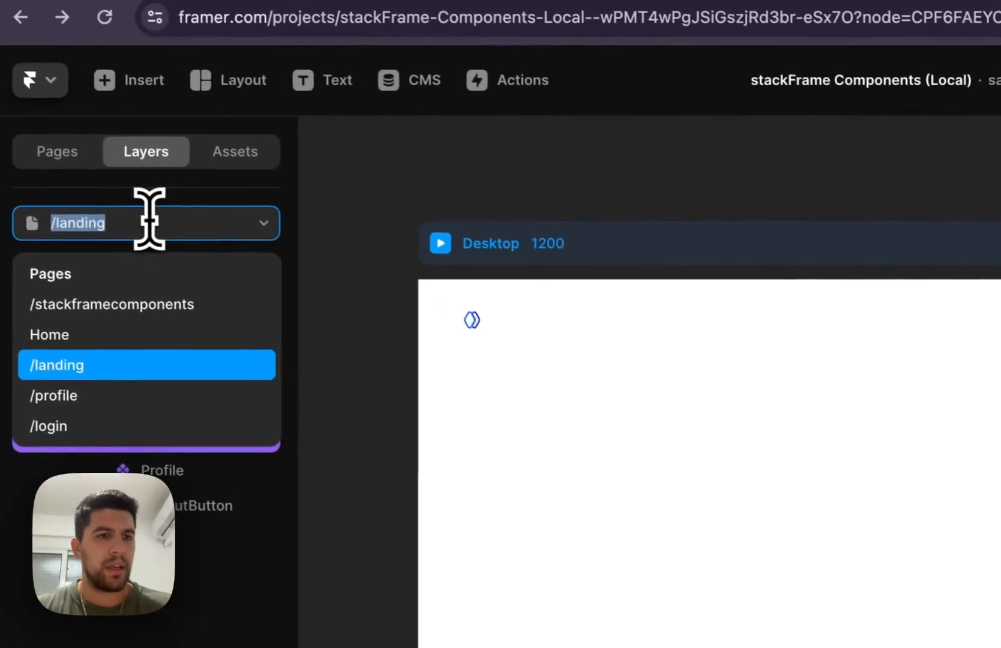
left_click(78, 424)
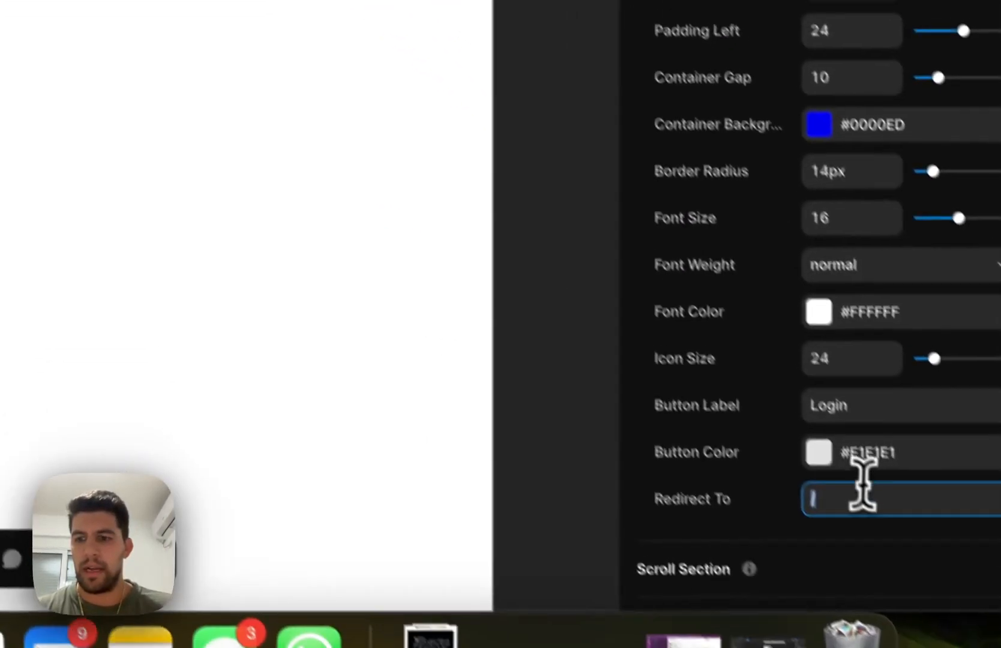
type("/logi")
Set the LogoutButton's redirect to /landing
left_click(387, 84)
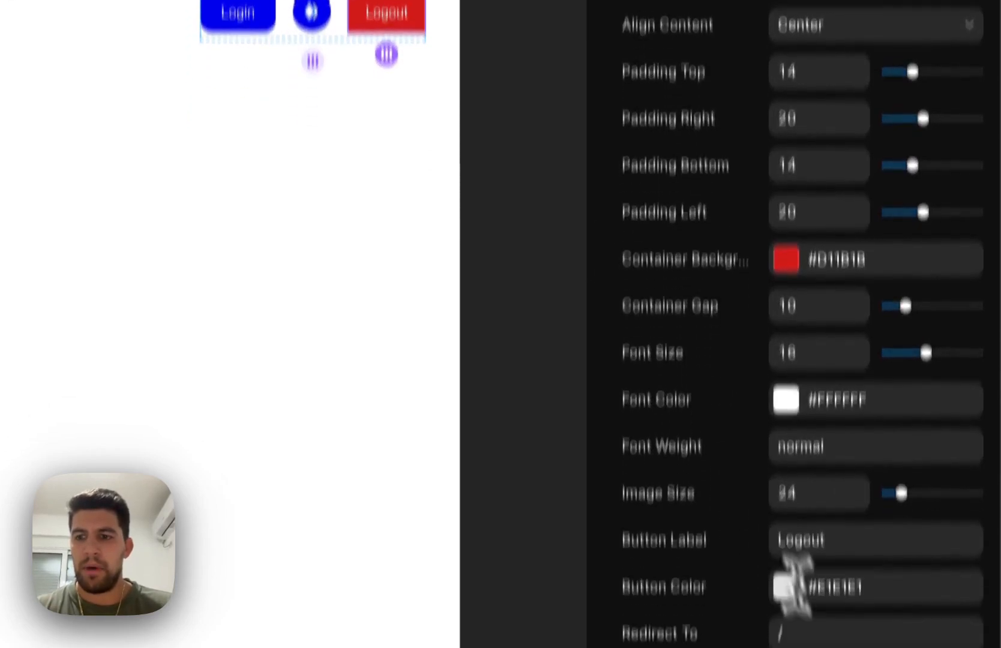
left_click(826, 633)
type("landing")
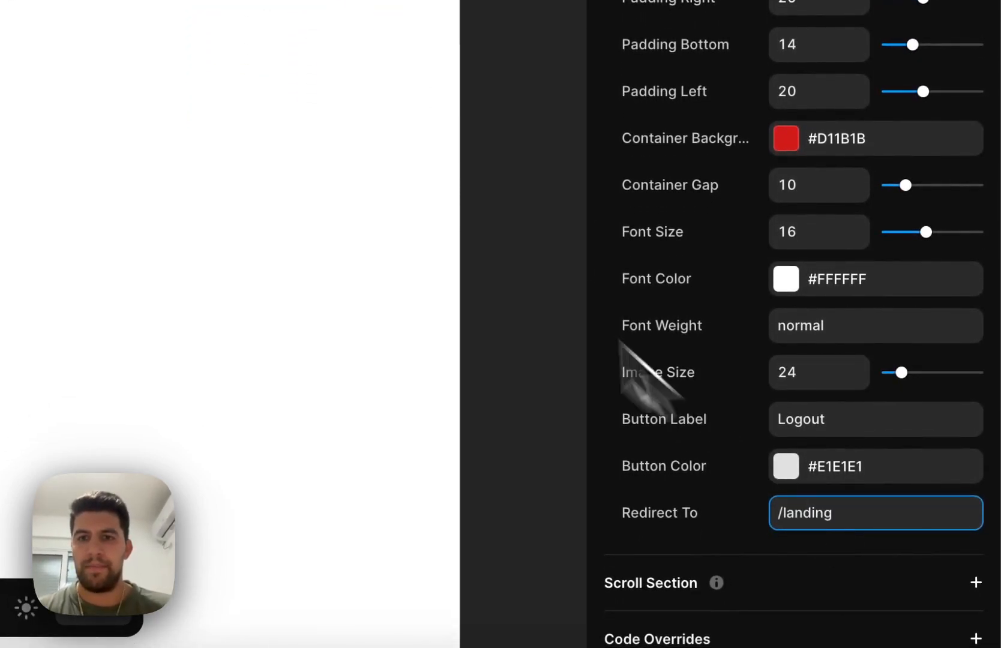
left_click(434, 168)
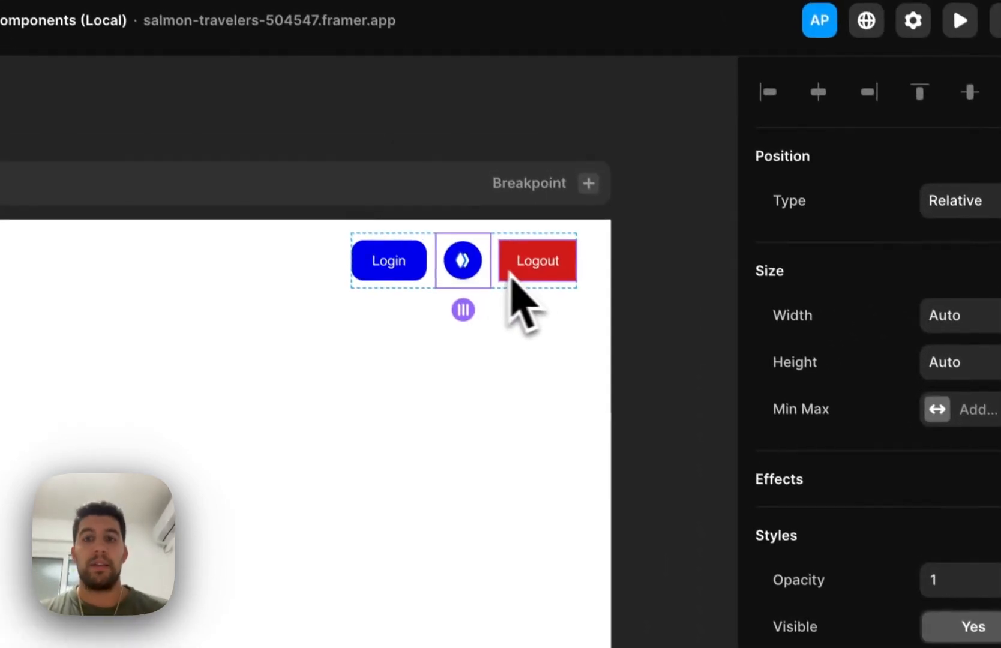
left_click(534, 287)
left_click(476, 287)
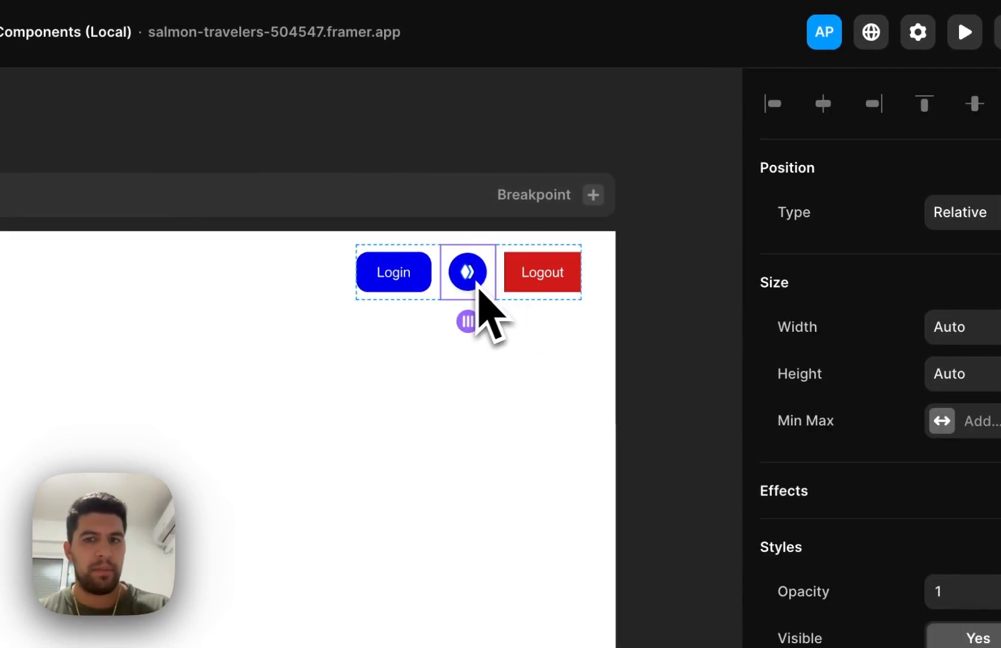
left_click(528, 282)
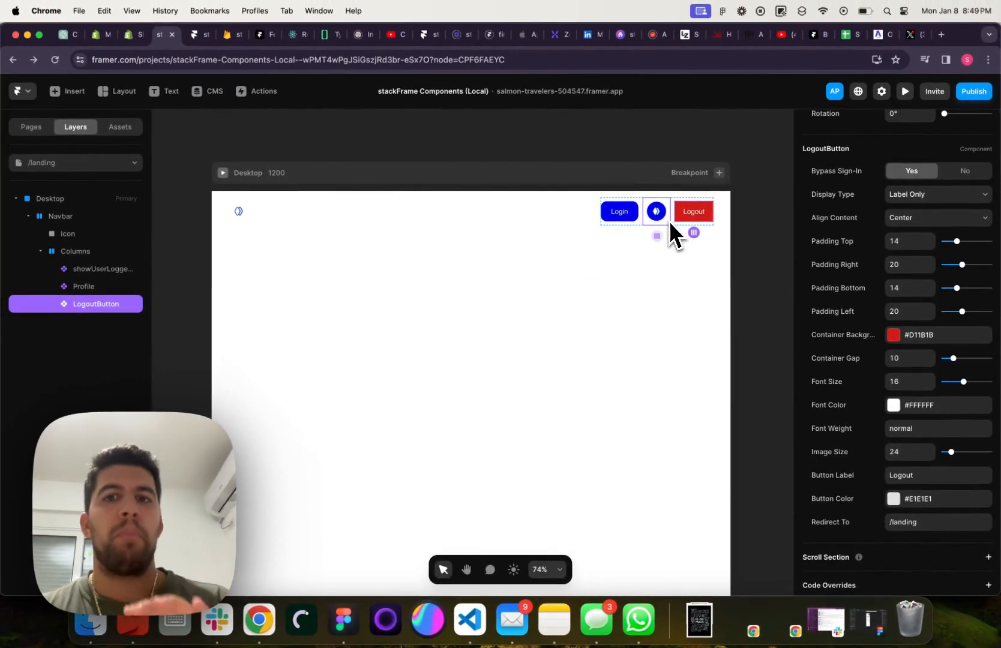
Turn off Bypass Sign-In for the Profile component and the LogoutButton
left_click(655, 212)
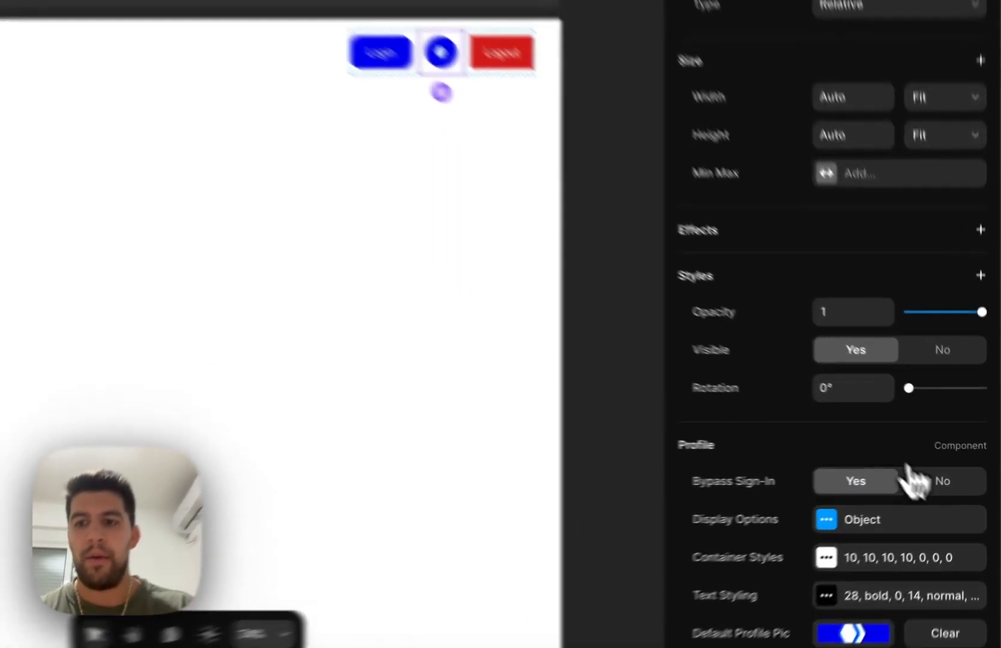
left_click(955, 475)
left_click(393, 24)
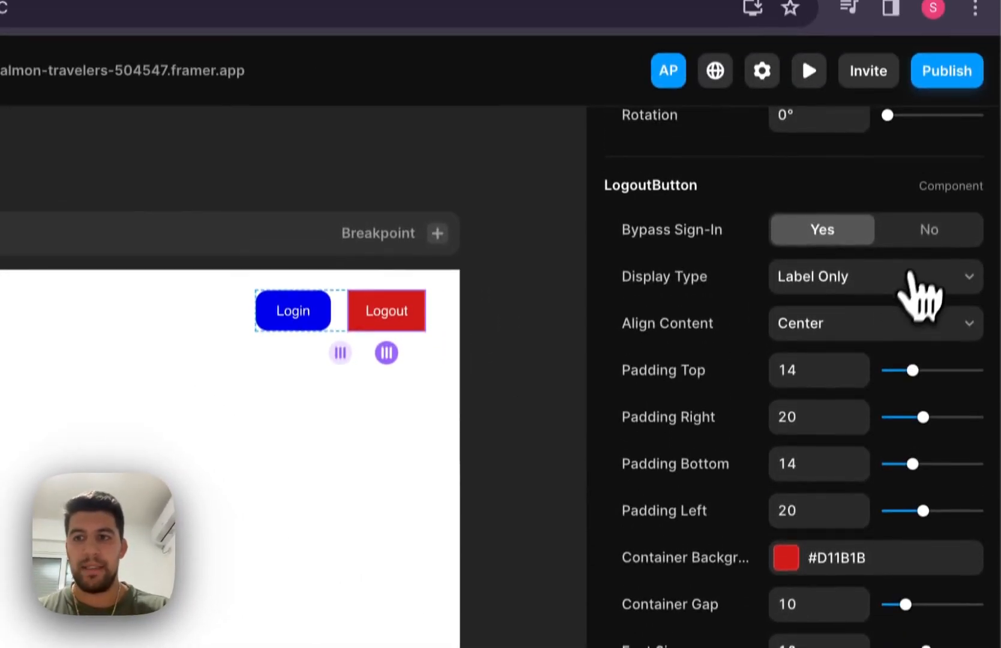
left_click(921, 255)
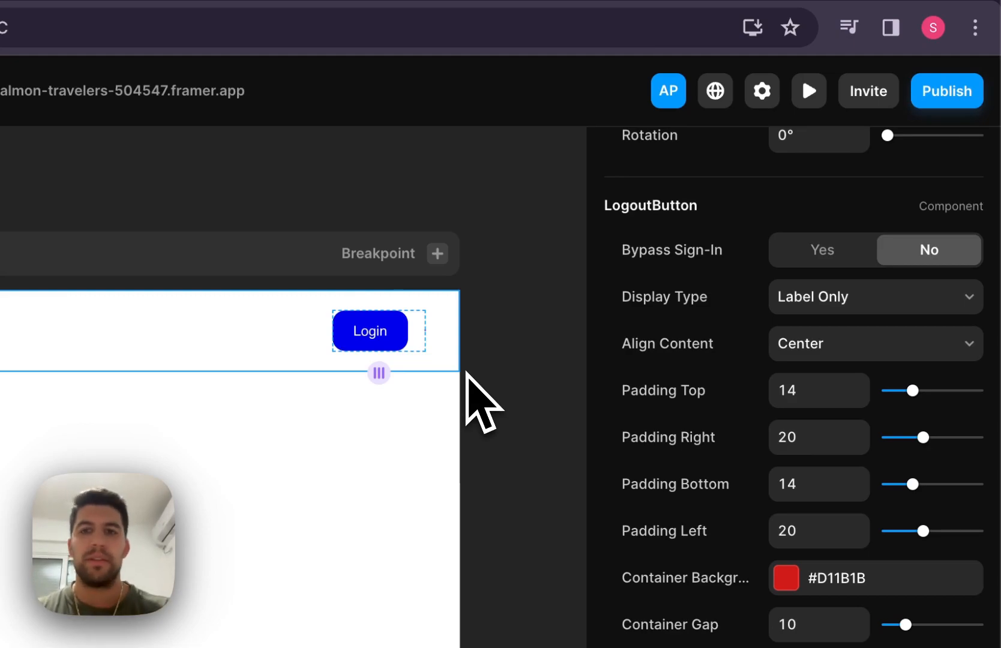
Select the navbar's Login component and switch to the /login page
left_click(387, 334)
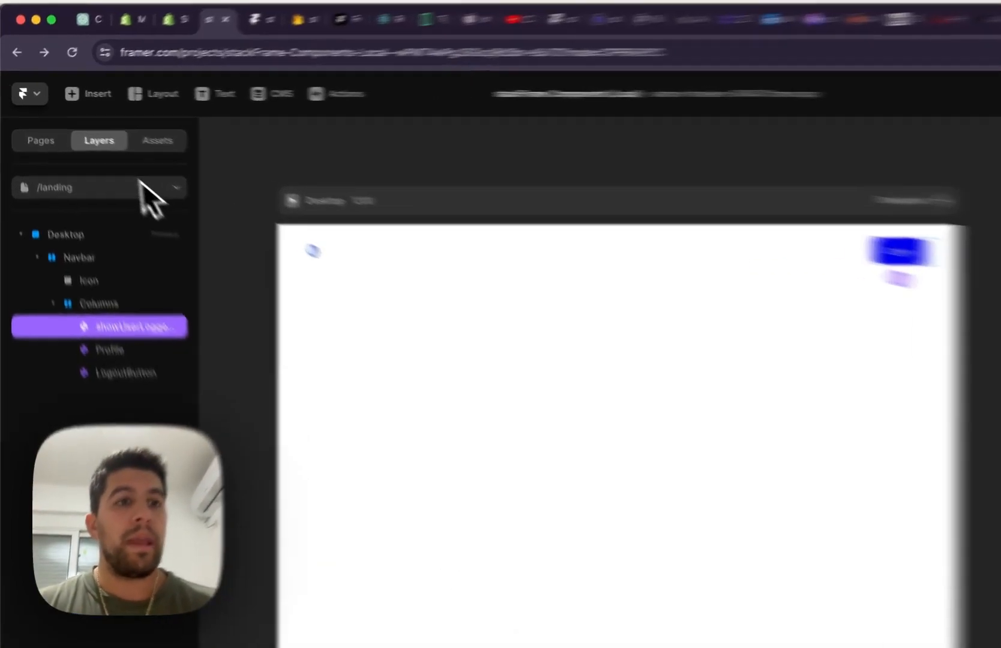
left_click(76, 162)
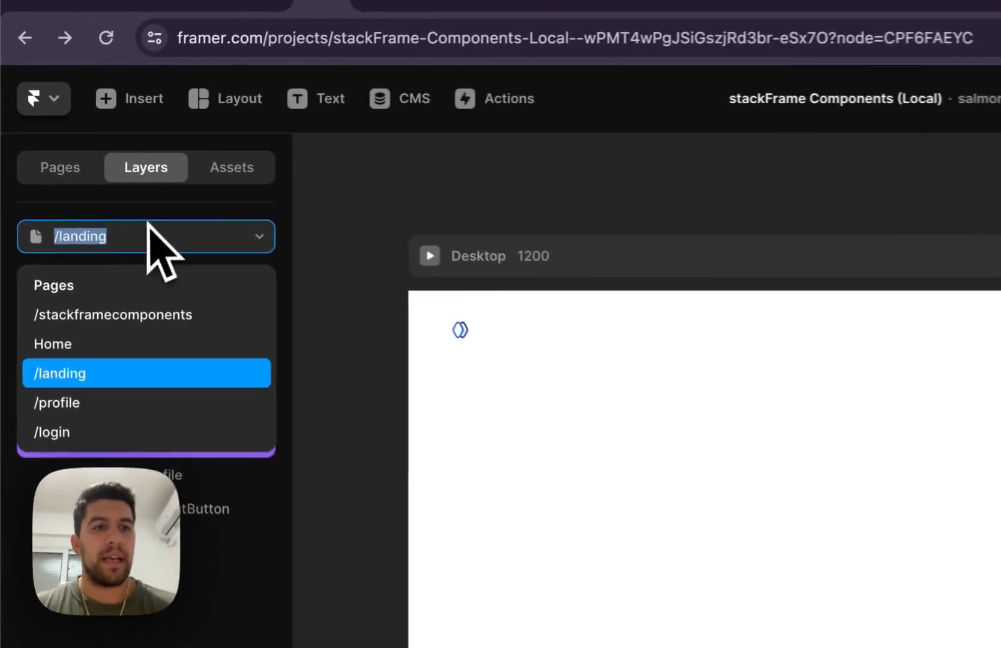
left_click(84, 444)
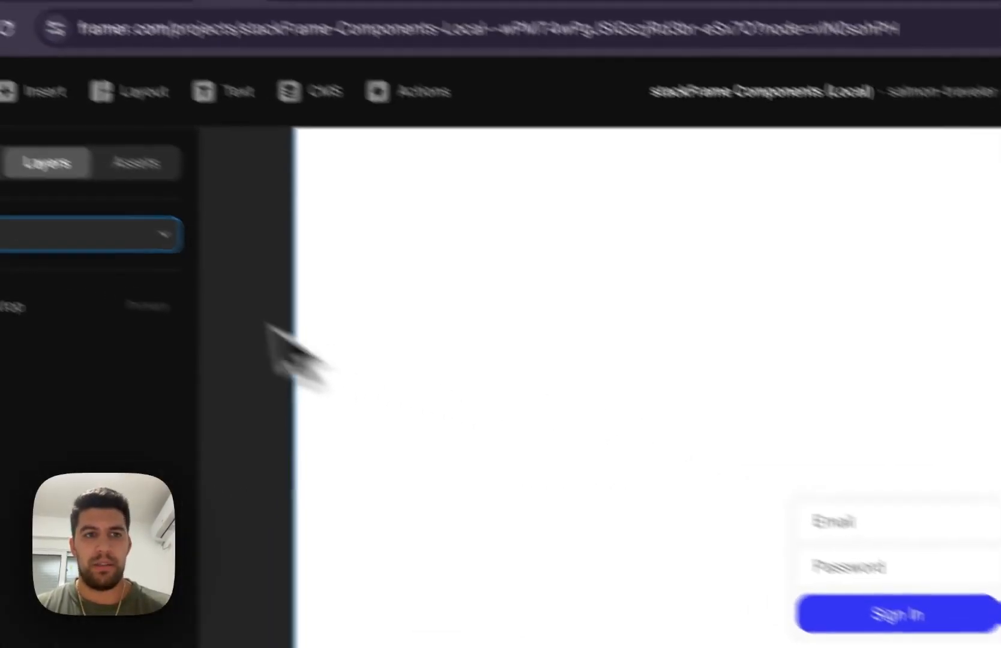
Try adding an AuthComponent from the project assets to the login page and delete it
left_click(127, 159)
left_click_drag(138, 357, 948, 363)
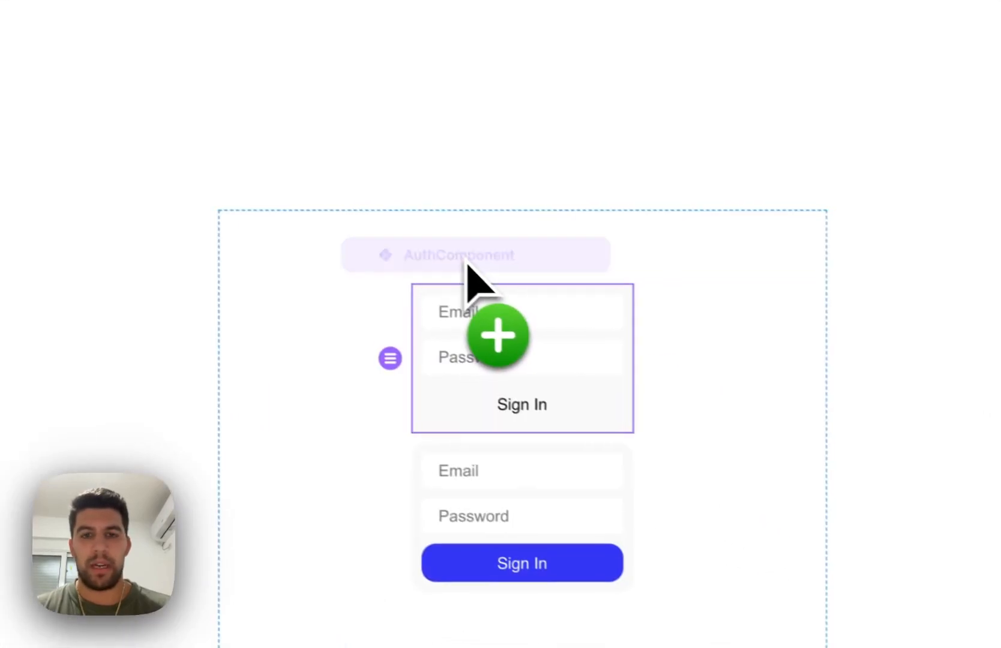
key("BackSpace")
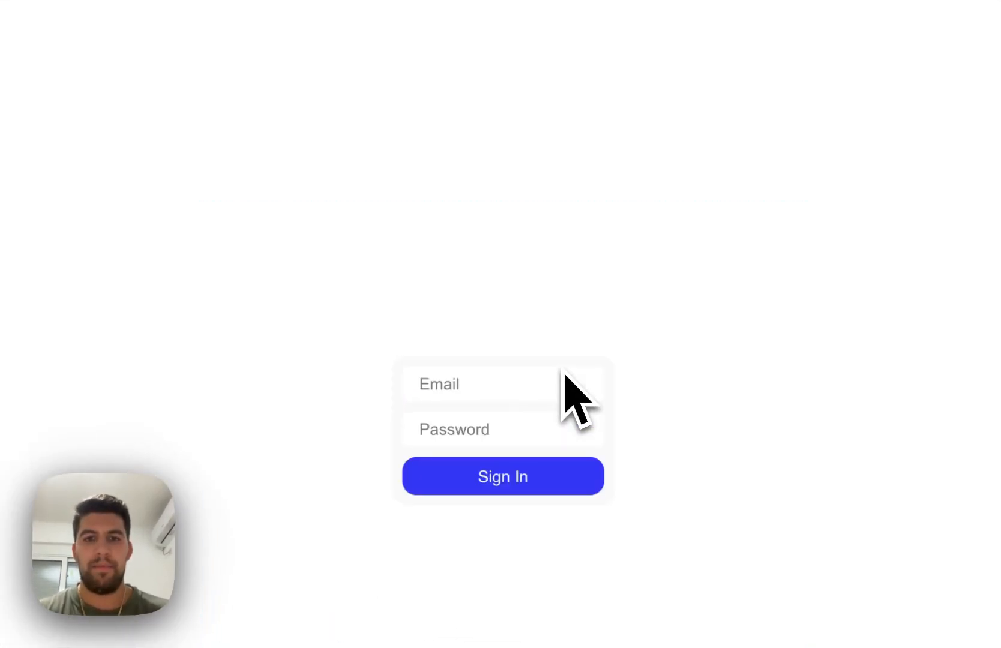
Copy the project ID from the stackFrame dashboard's Users page and paste it into the login form's Project ID in Framer
left_click(527, 402)
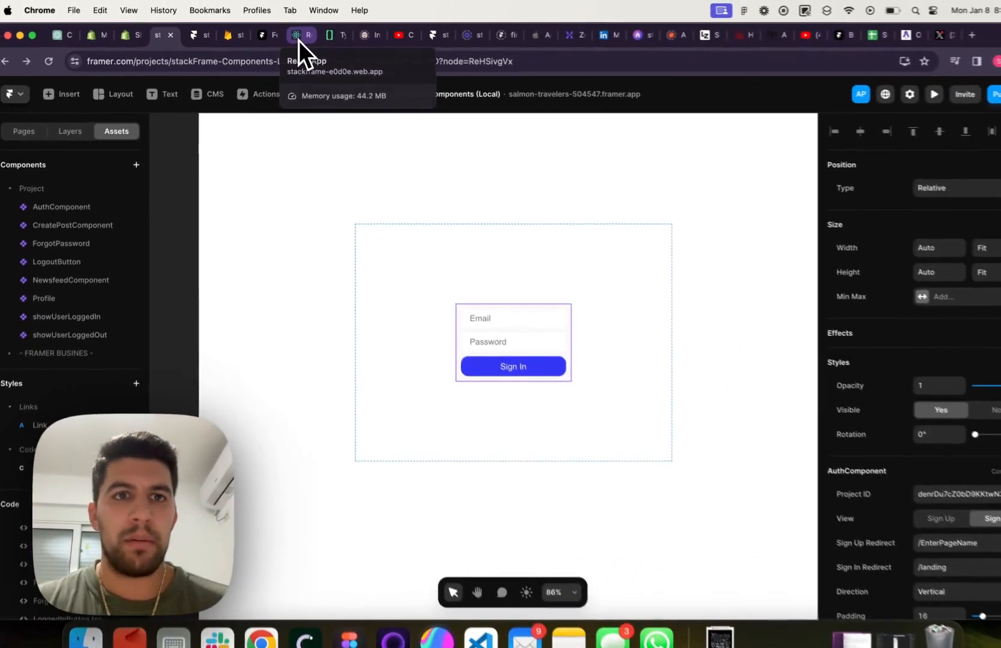
left_click(333, 41)
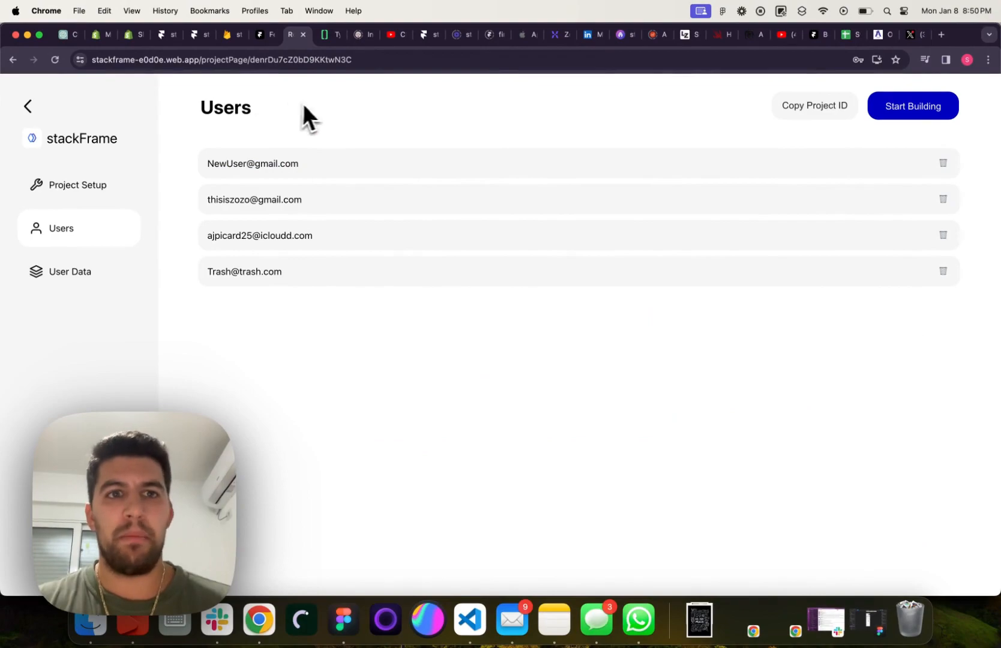
left_click(787, 113)
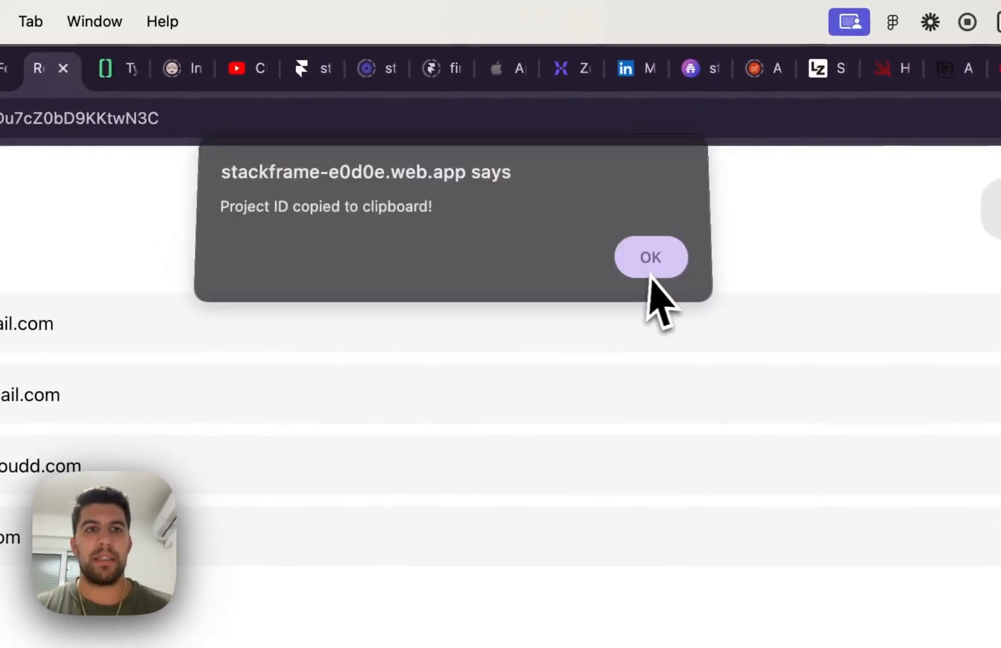
left_click(649, 273)
left_click(335, 86)
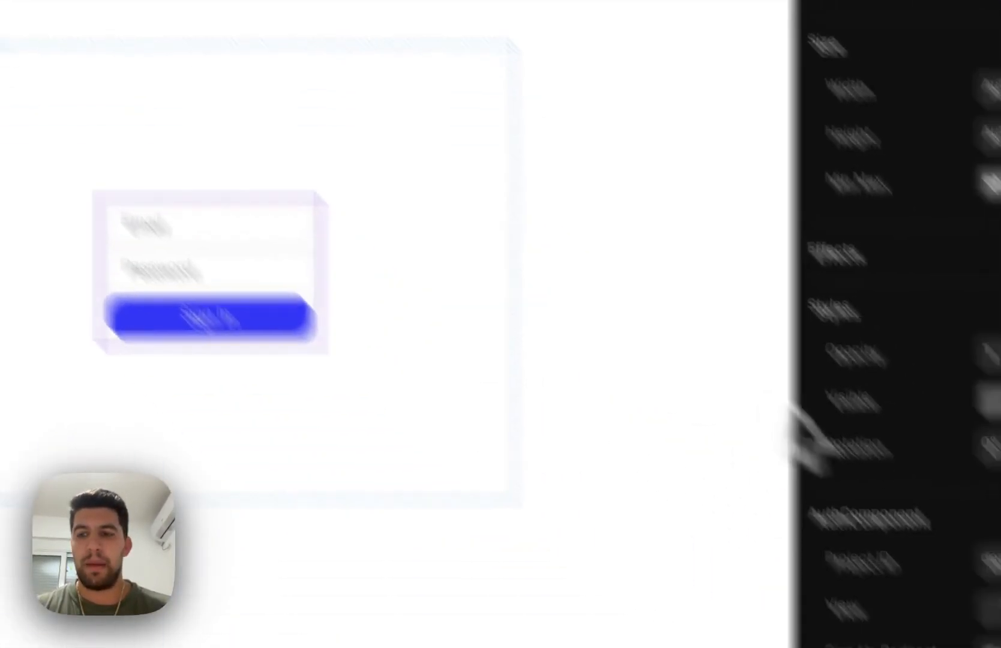
left_click(821, 362)
key("super+v")
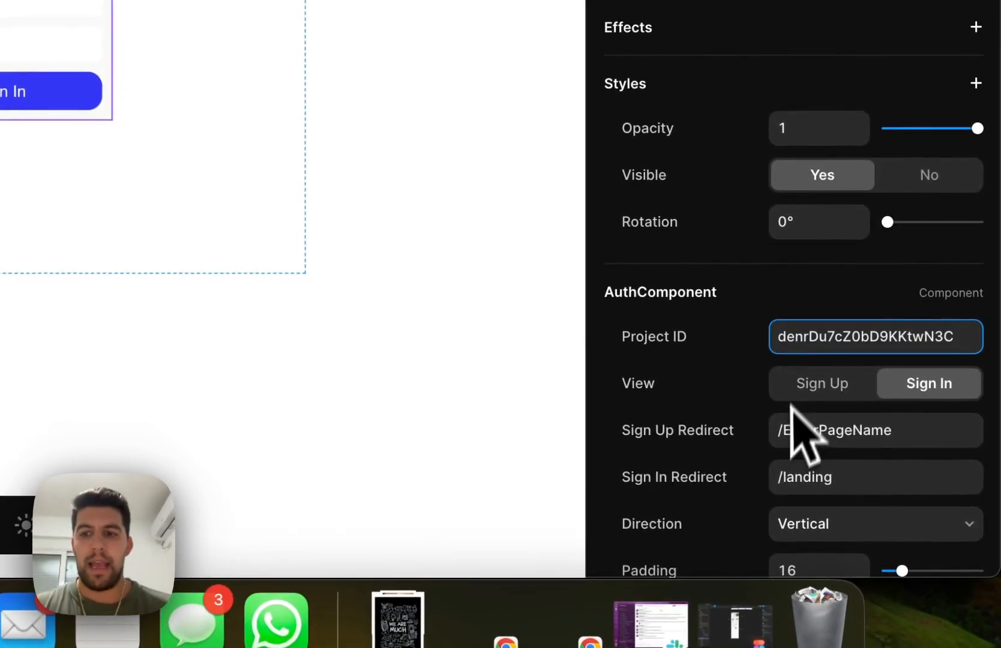
scroll(781, 447, "down", 2)
left_click(840, 430)
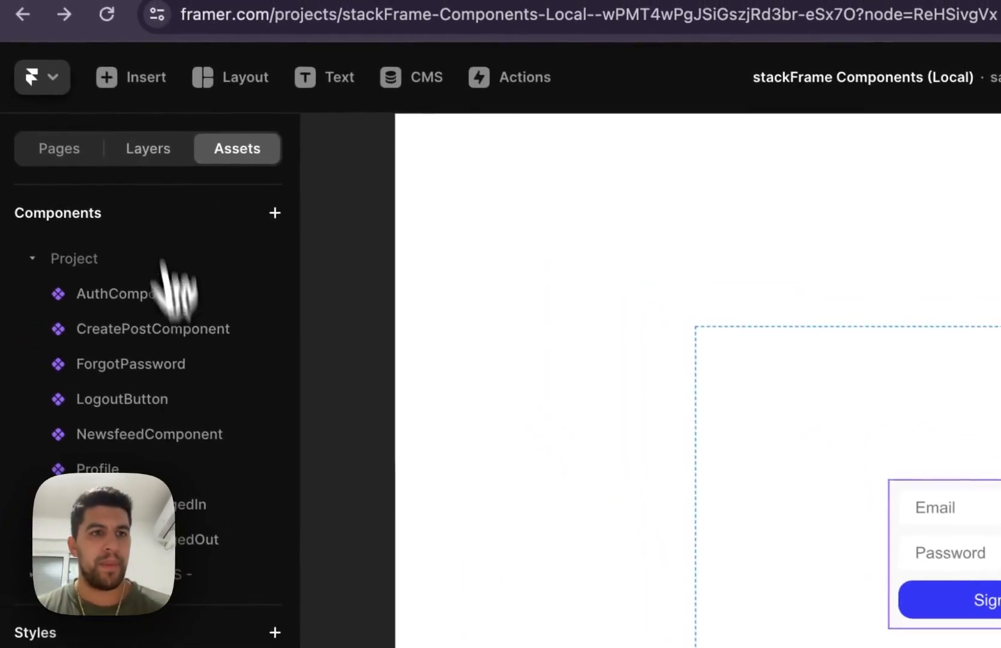
Go back to the landing page, publish the site update and open the live site
left_click(75, 148)
left_click(174, 329)
left_click(973, 176)
left_click(804, 399)
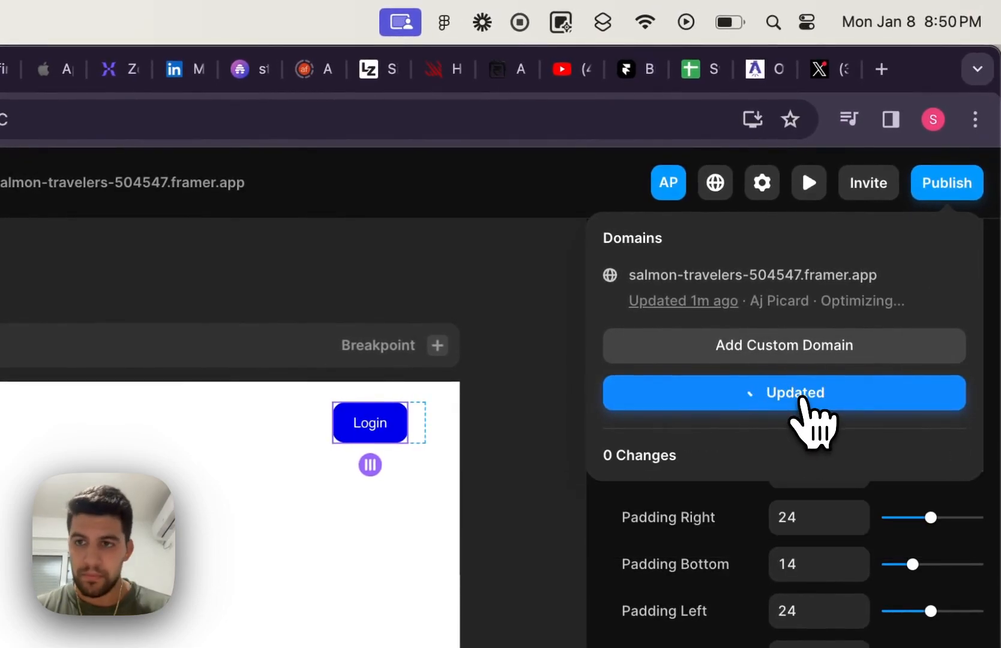
left_click(768, 276)
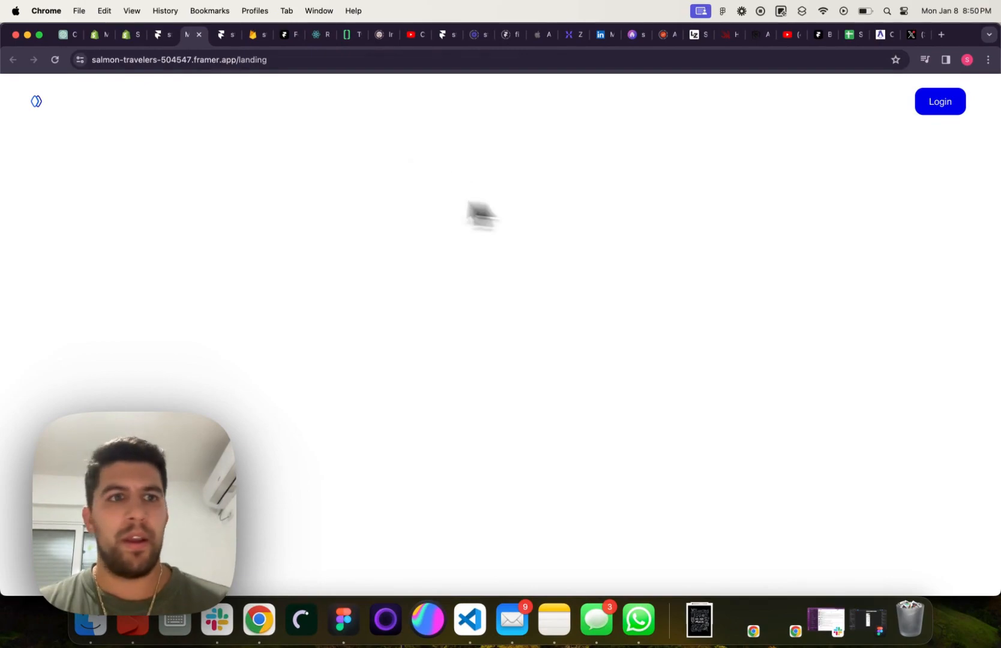
Follow the live landing page's Login button and clear the prefilled email and password from the sign-in form
left_click(935, 107)
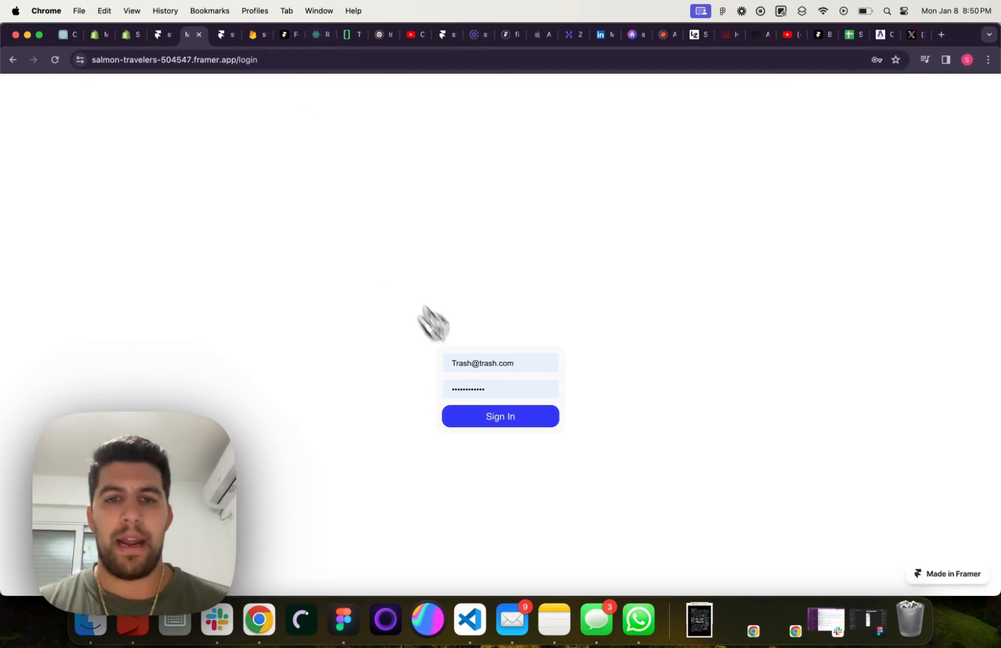
left_click(493, 363)
key("super+a")
key("BackSpace")
left_click(465, 389)
key("super+a")
key("BackSpace")
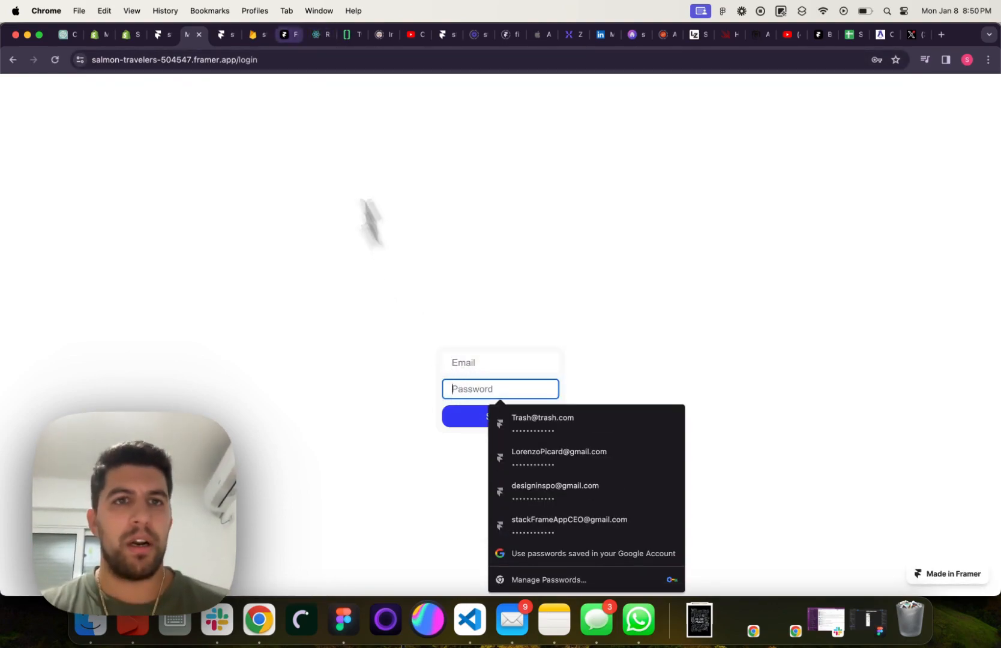
Copy the new user's email from the stackFrame Users list and return to the live login page
left_click(317, 36)
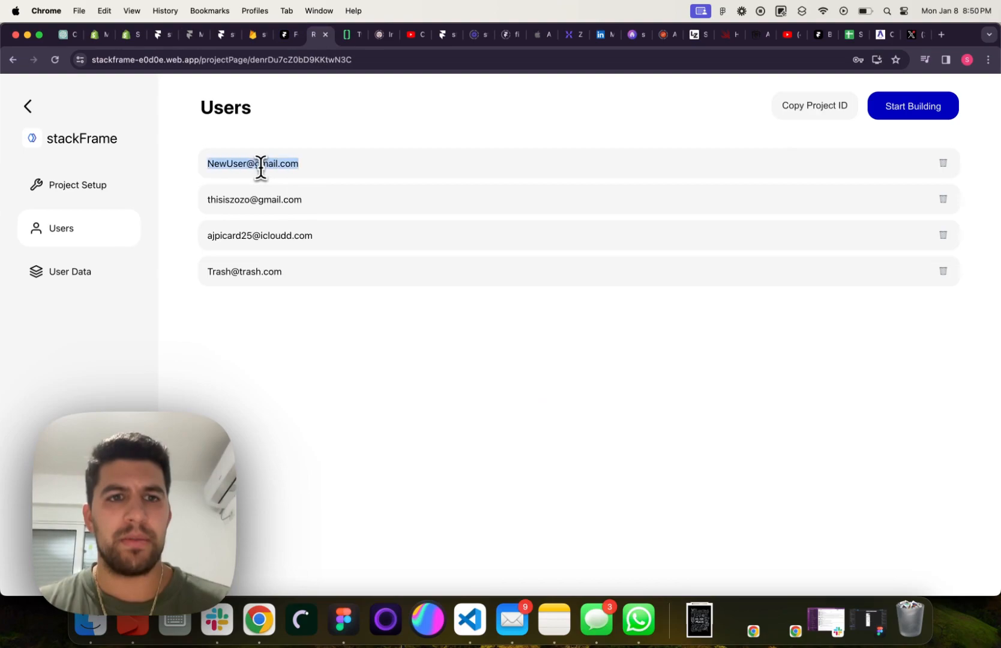
left_click(159, 36)
left_click(194, 36)
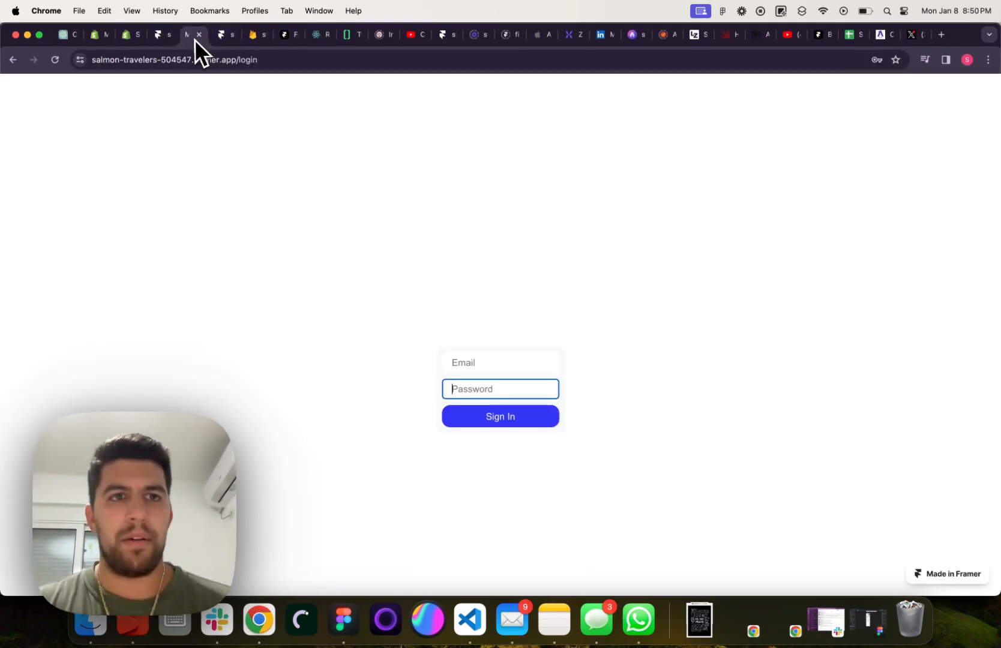
Sign in with the new user's email and account password, and log out from the live landing page's navbar
left_click(474, 364)
left_click(487, 390)
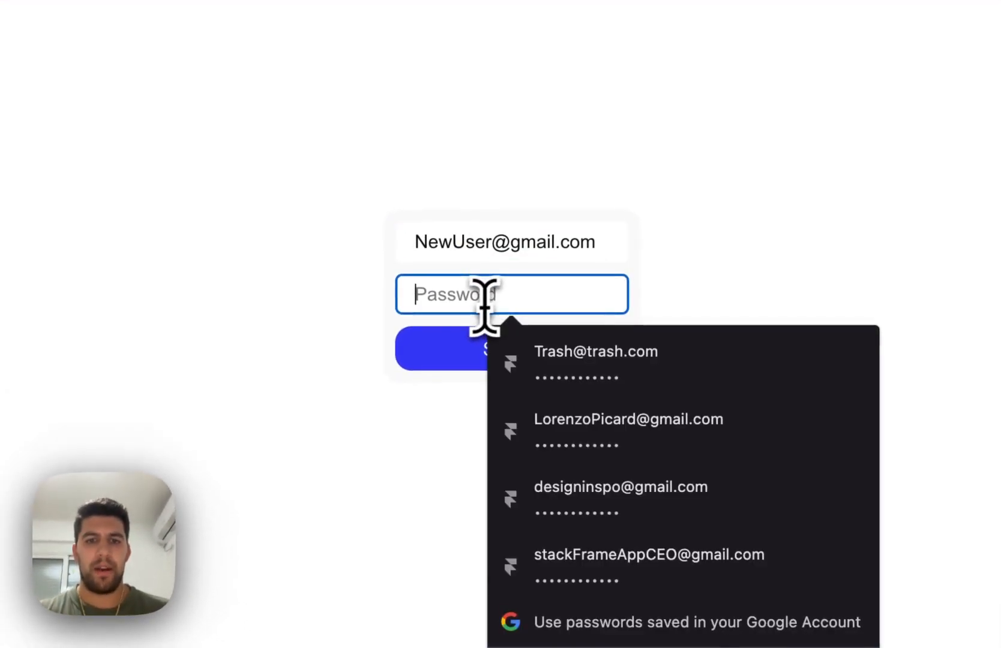
type("123")
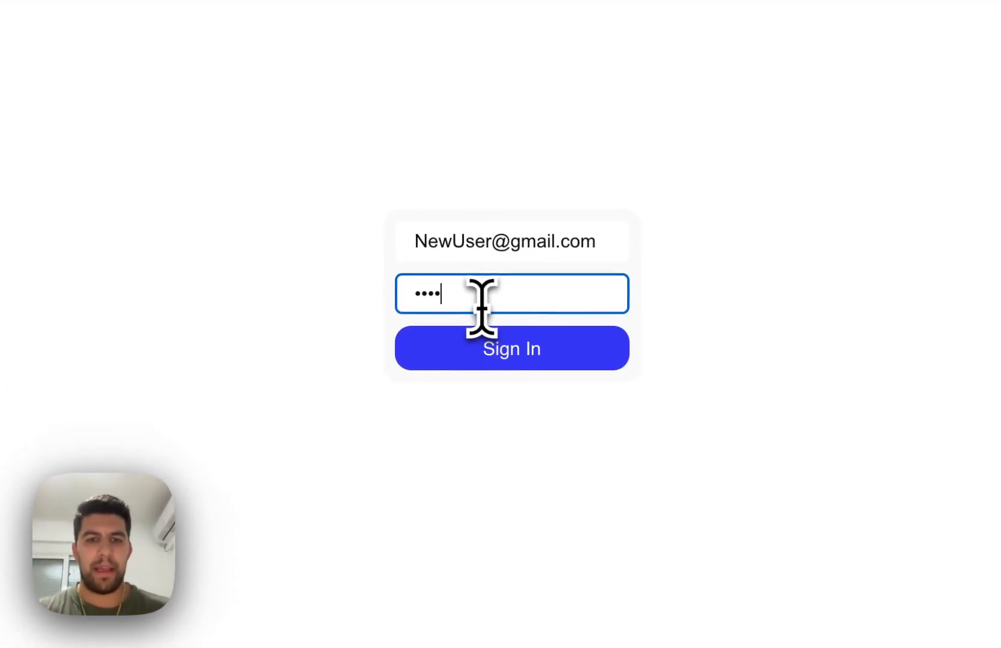
left_click(521, 355)
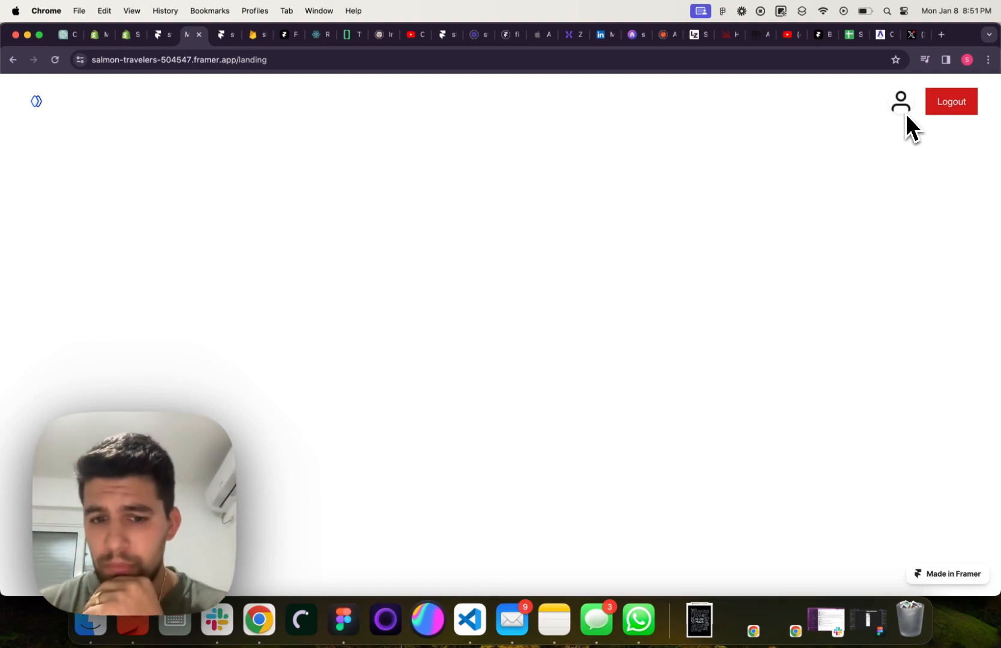
left_click(956, 103)
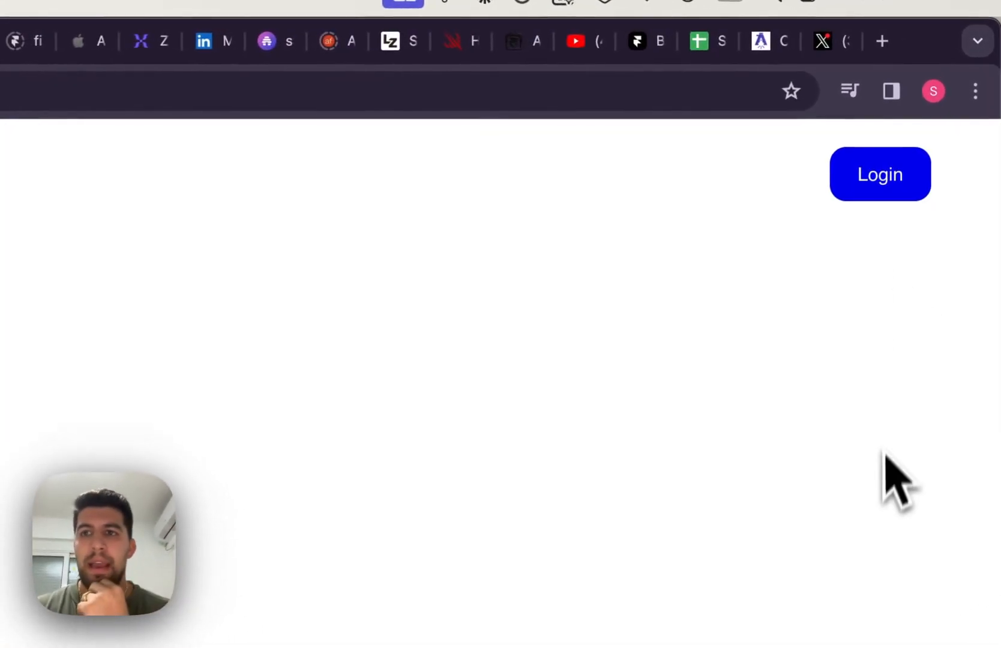